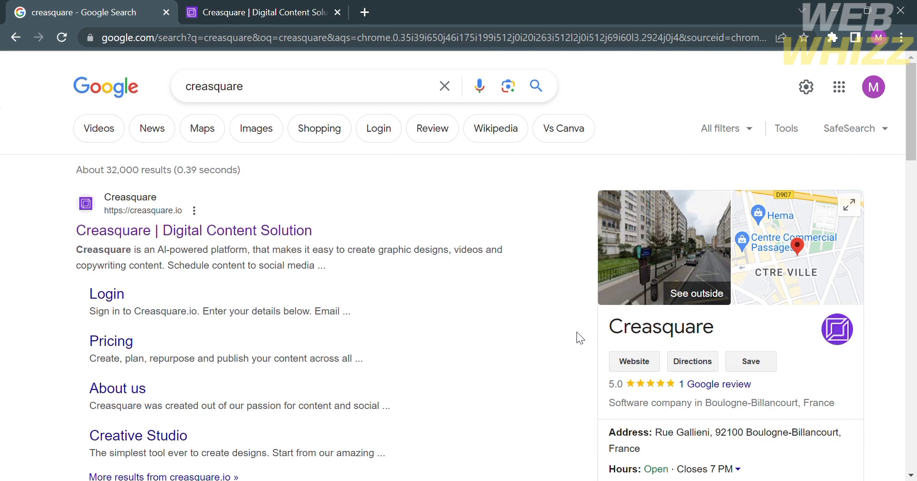
# Step: Open the Creasquare website from the Google search results and accept its cookies
pyautogui.scroll(-4, 577, 331)
pyautogui.scroll(4, 577, 331)
pyautogui.click(239, 231)
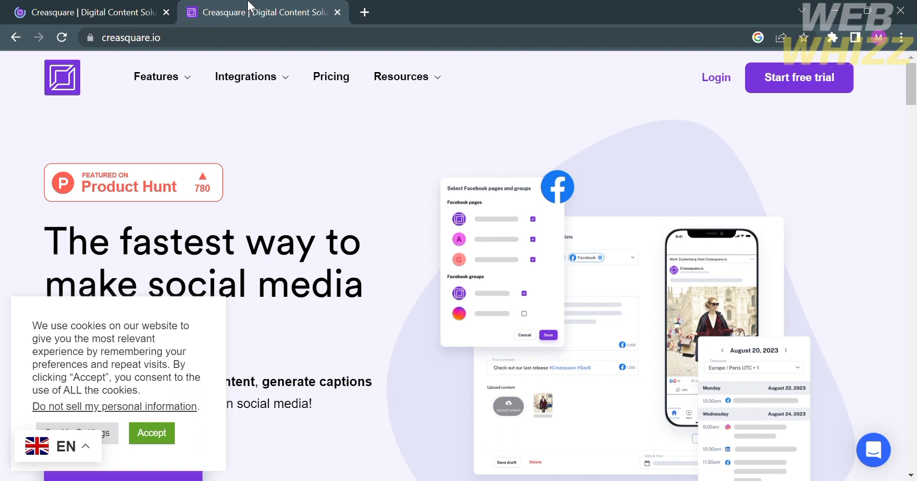
pyautogui.scroll(-1, 697, 239)
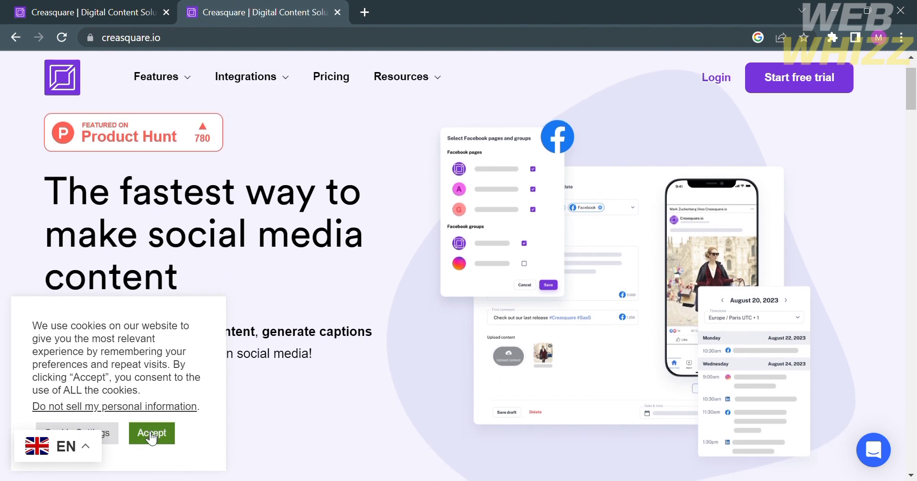
pyautogui.click(152, 435)
pyautogui.scroll(1, 367, 339)
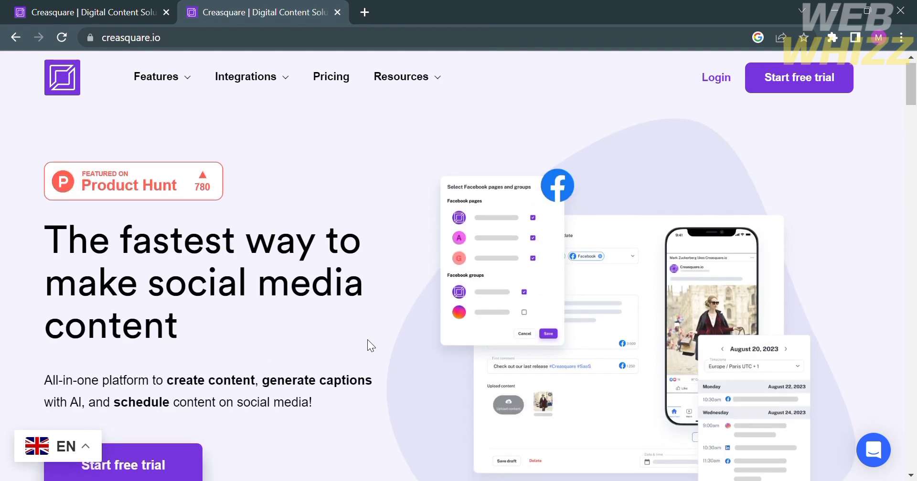
# Step: Read the homepage introduction, highlighting the phrases on creating content, generating captions with AI and scheduling content on social media
pyautogui.scroll(-2, 368, 339)
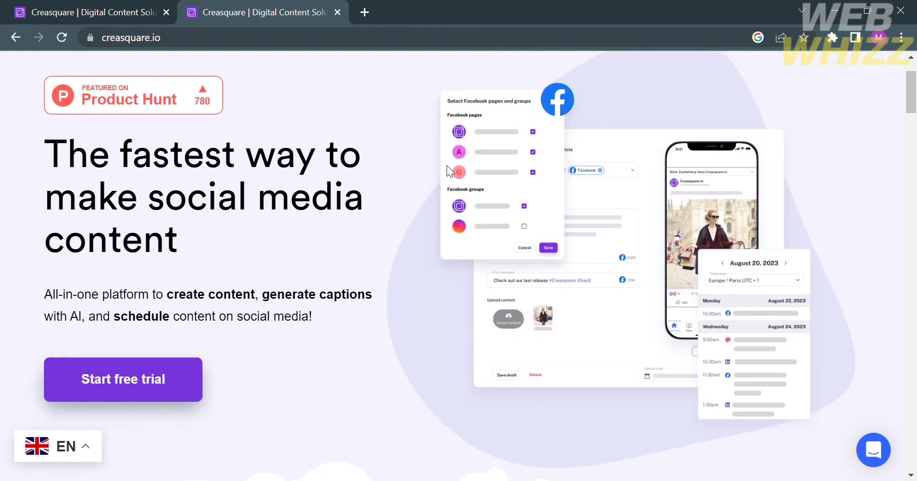
pyautogui.scroll(-3, 430, 273)
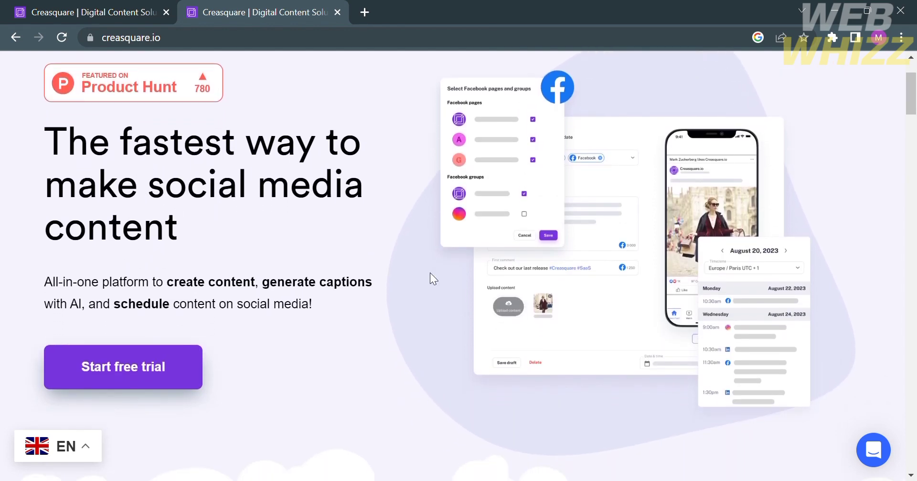
pyautogui.scroll(4, 429, 274)
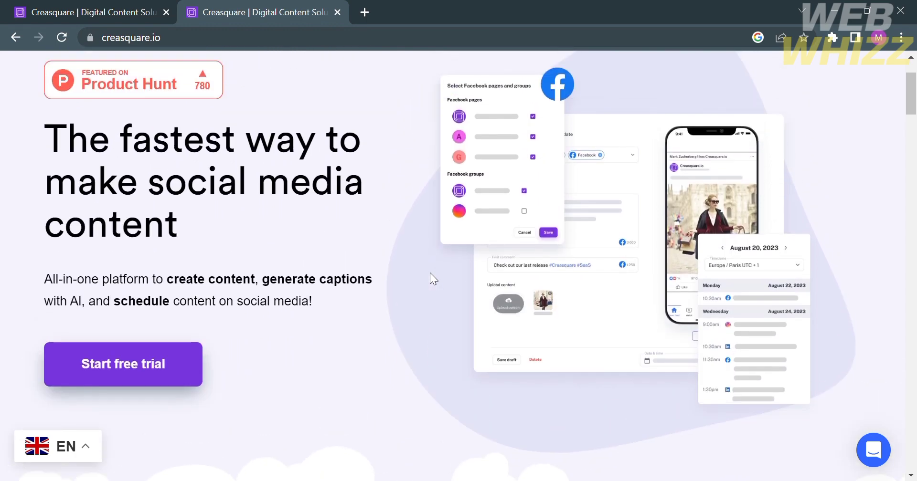
pyautogui.scroll(-1, 430, 273)
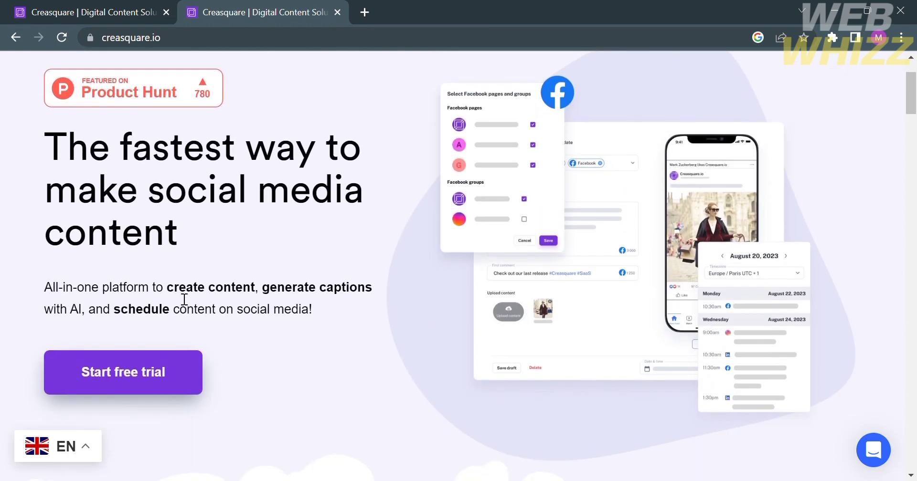
pyautogui.moveTo(164, 287); pyautogui.dragTo(262, 288)
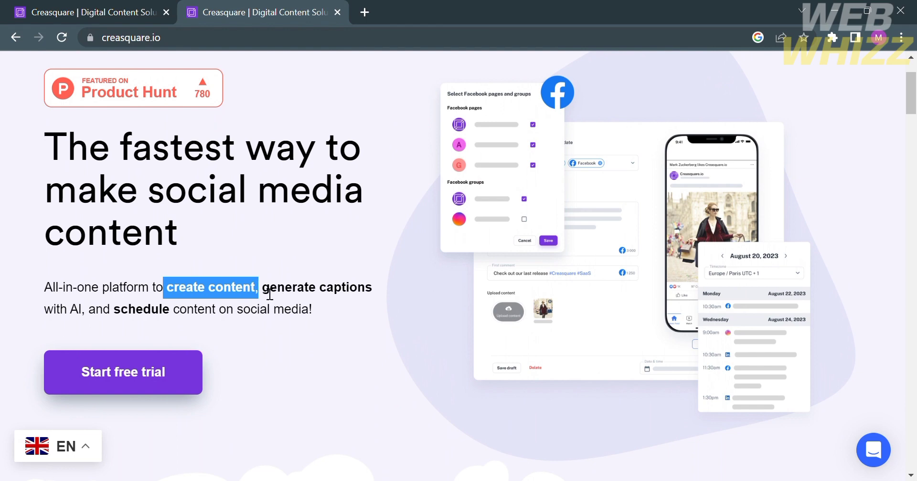
pyautogui.moveTo(263, 289); pyautogui.dragTo(74, 325)
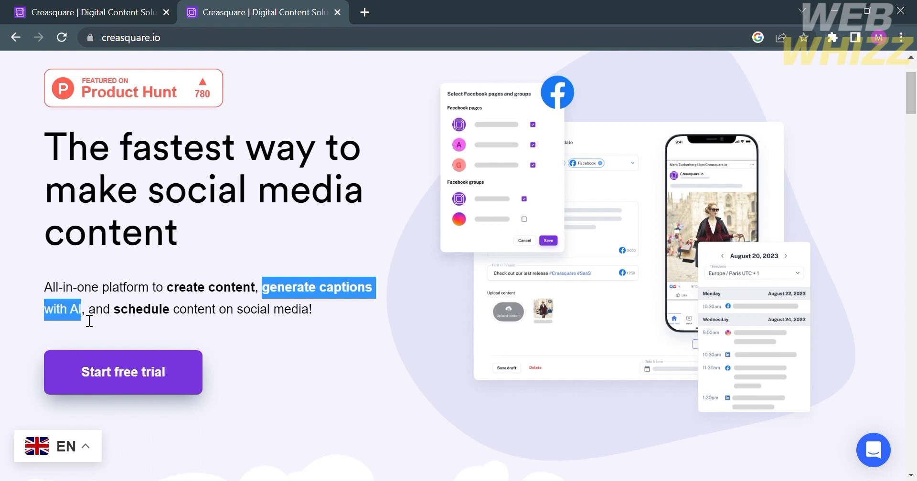
pyautogui.click(114, 321)
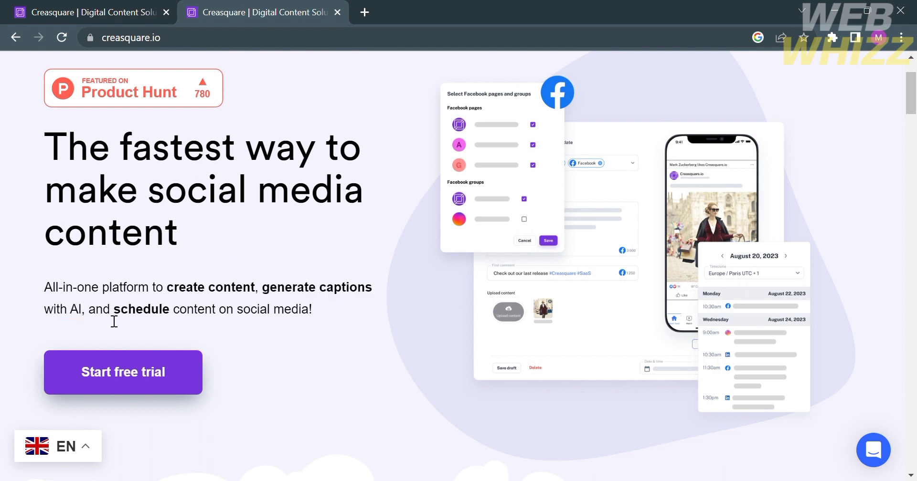
pyautogui.moveTo(115, 311); pyautogui.dragTo(305, 320)
pyautogui.click(354, 322)
# Step: Examine the homepage's review ratings, the digital marketing summary and the Creasquare demo video
pyautogui.scroll(-10, 355, 321)
pyautogui.scroll(-2, 361, 328)
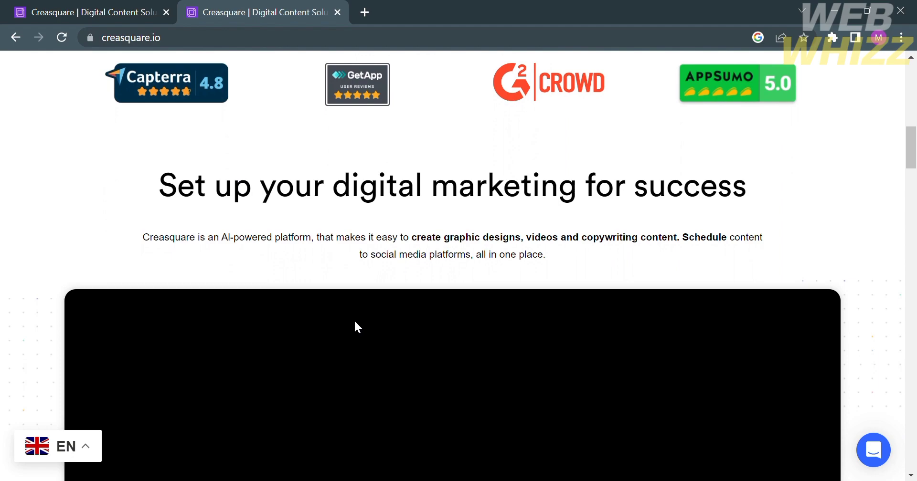
pyautogui.scroll(-5, 564, 191)
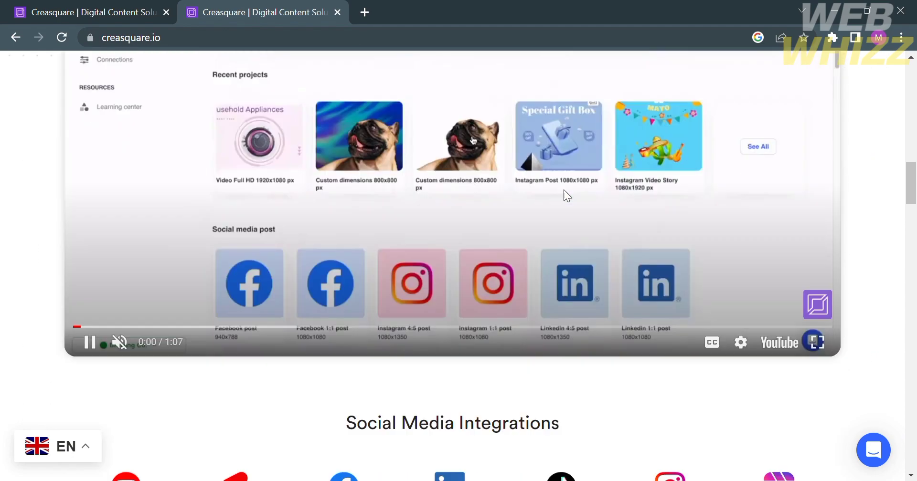
pyautogui.scroll(3, 564, 191)
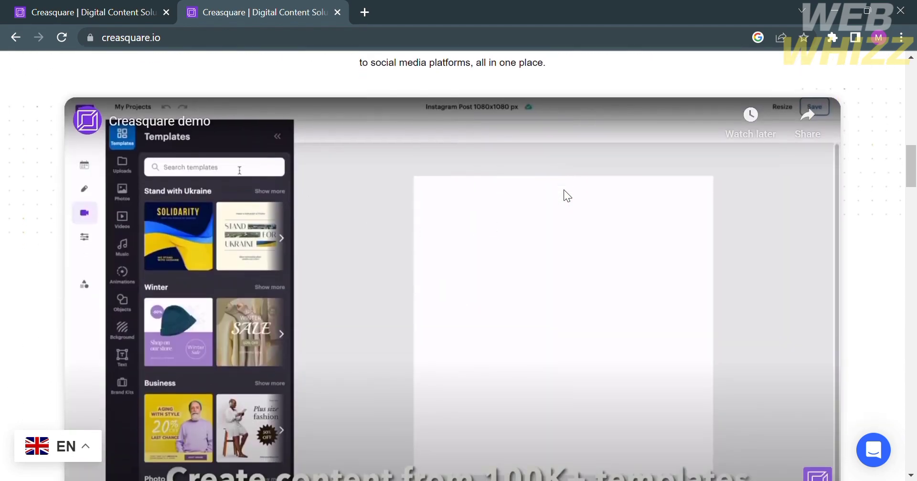
pyautogui.scroll(-2, 564, 190)
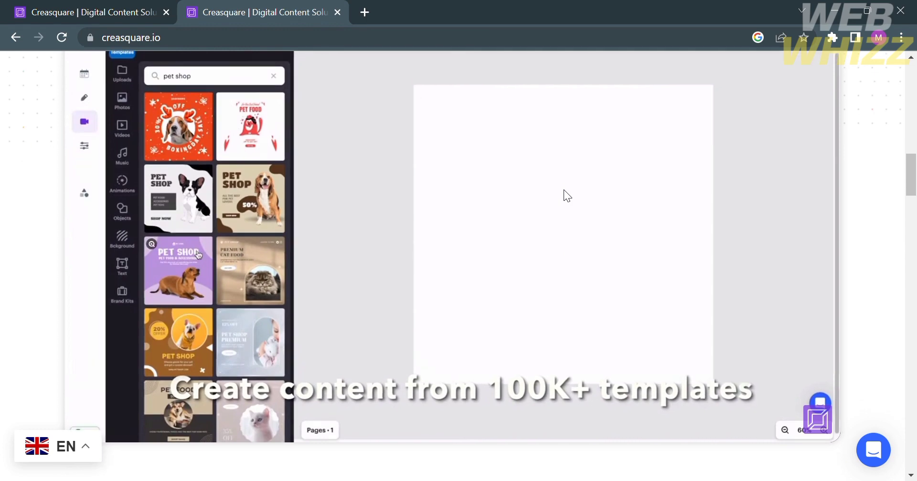
pyautogui.scroll(4, 563, 190)
pyautogui.scroll(-10, 564, 190)
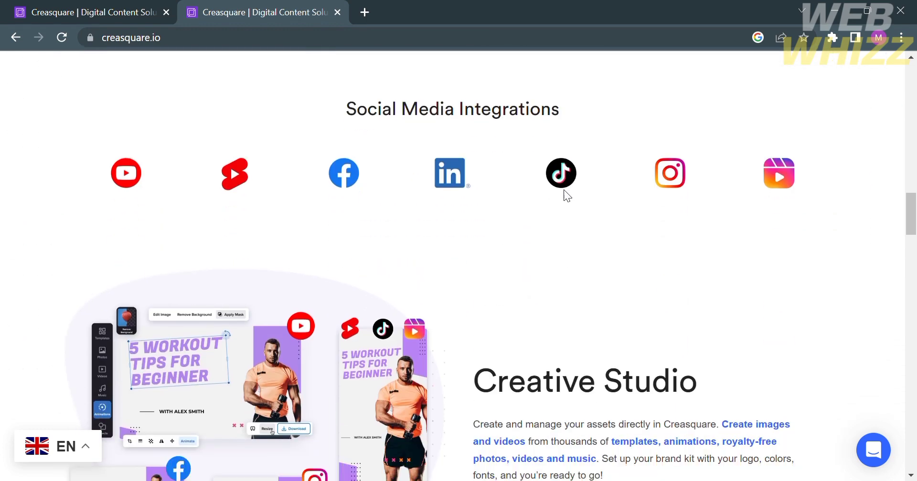
# Step: Review the Creative Studio and AI content writer sections of the homepage
pyautogui.scroll(-5, 677, 256)
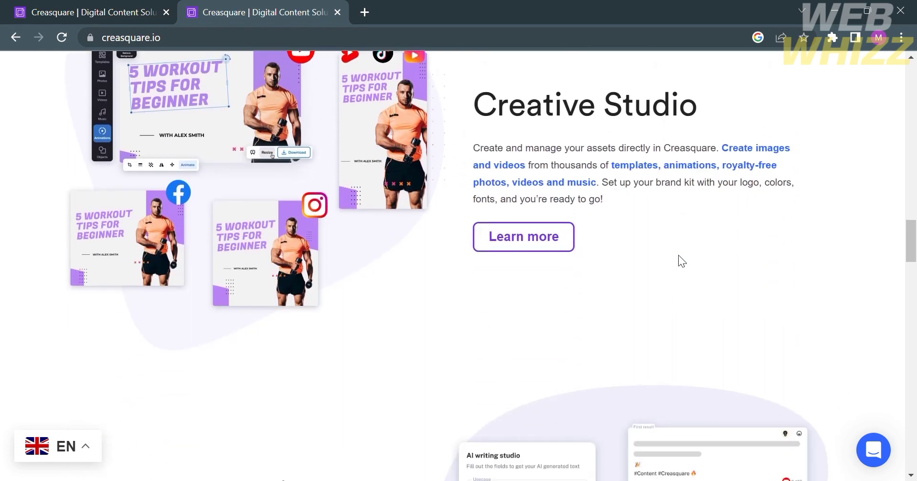
pyautogui.scroll(-9, 678, 256)
pyautogui.scroll(2, 678, 255)
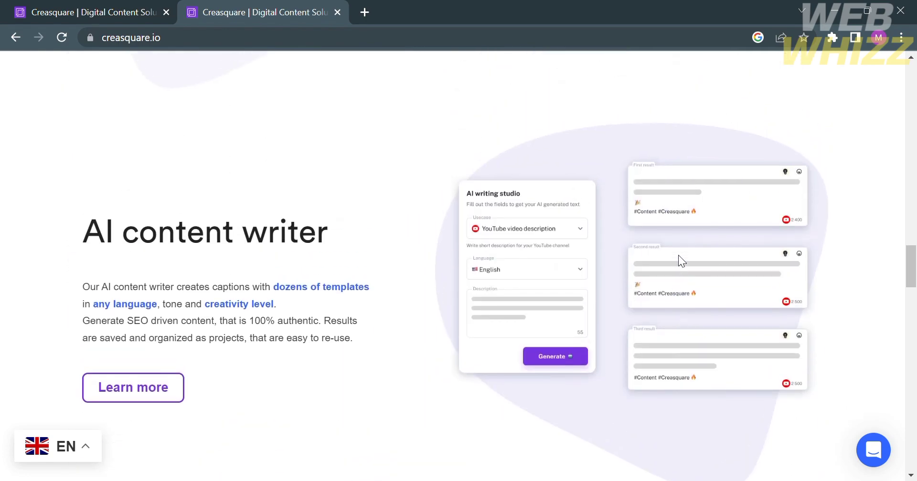
pyautogui.scroll(10, 333, 271)
pyautogui.scroll(-4, 333, 273)
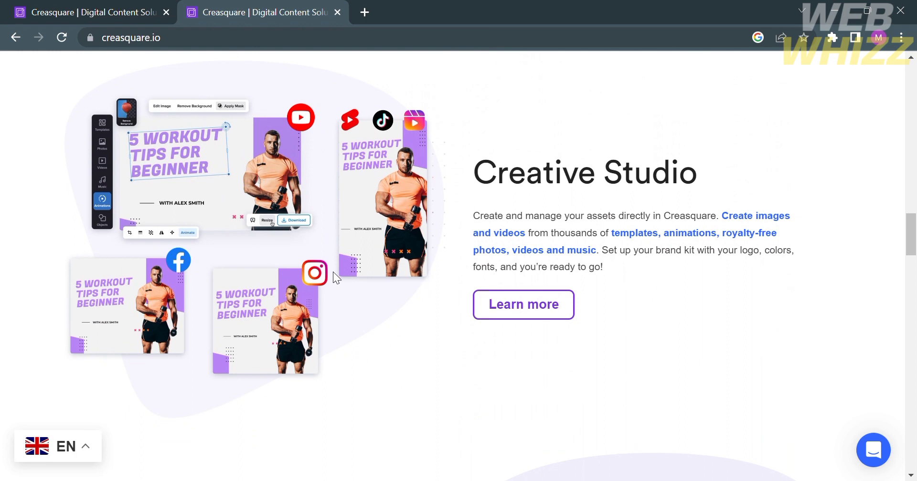
pyautogui.scroll(-1, 710, 258)
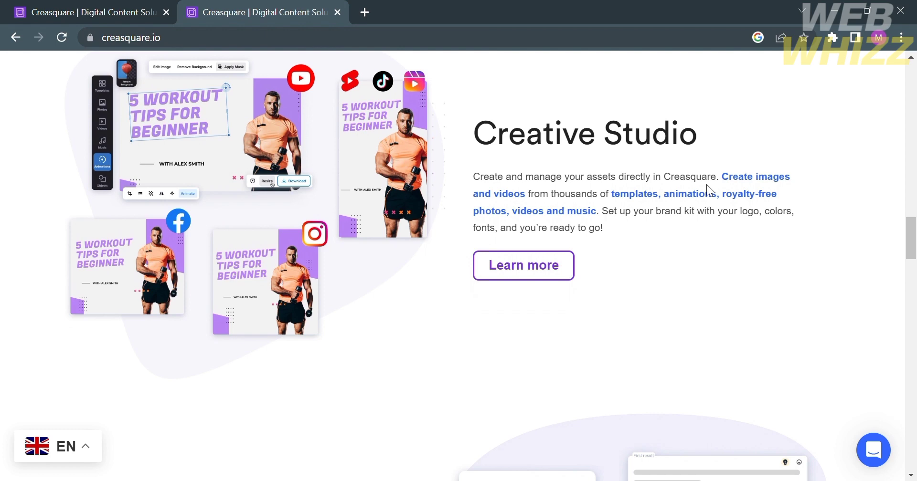
pyautogui.scroll(-6, 732, 284)
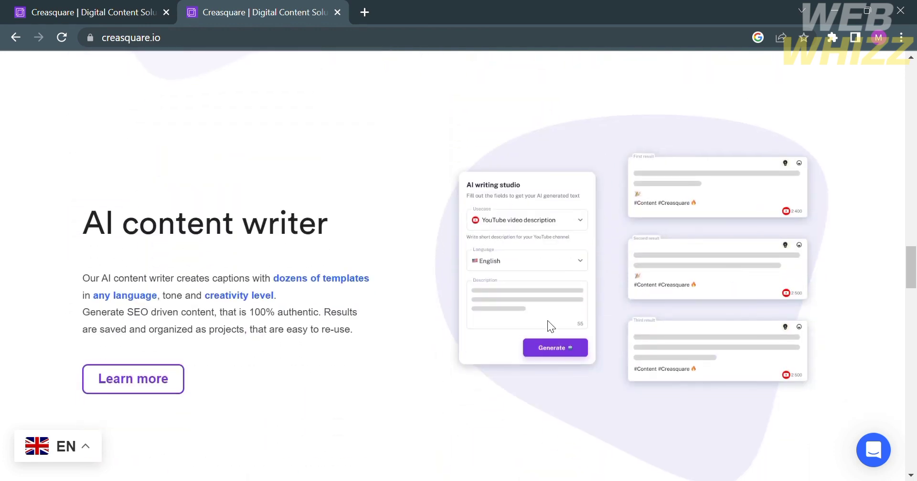
pyautogui.scroll(-1, 353, 303)
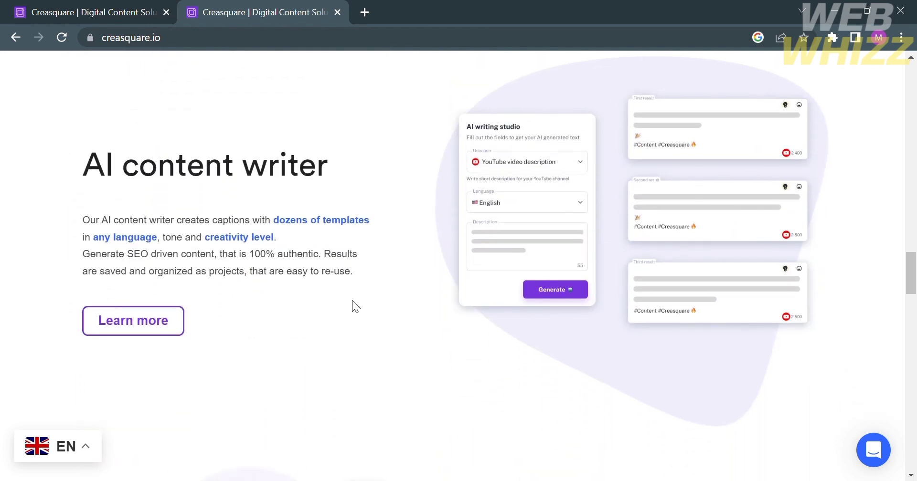
pyautogui.scroll(-1, 351, 300)
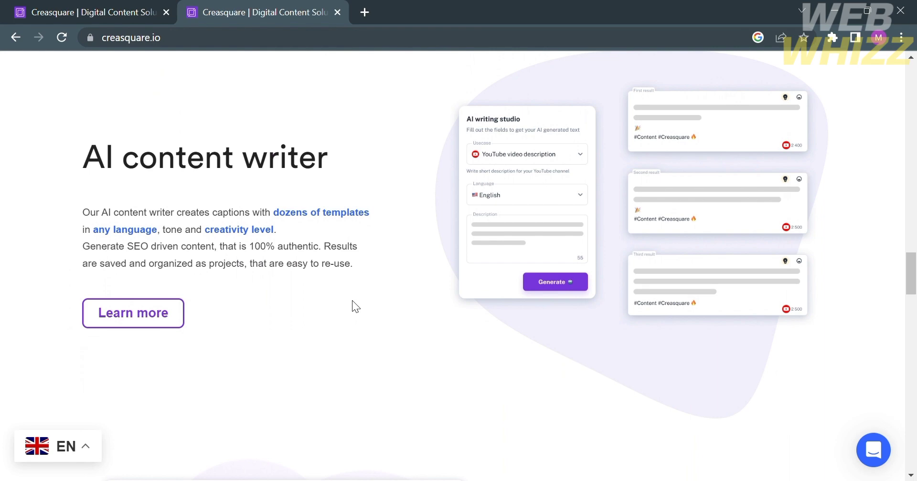
# Step: Review the homepage sections on Scheduling and Publishing, Content Calendar and customer testimonials
pyautogui.scroll(-7, 351, 300)
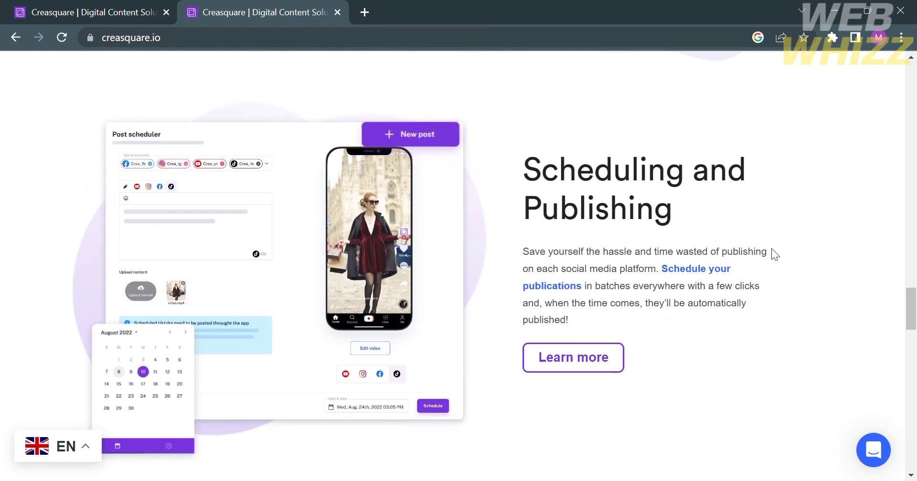
pyautogui.scroll(-3, 670, 422)
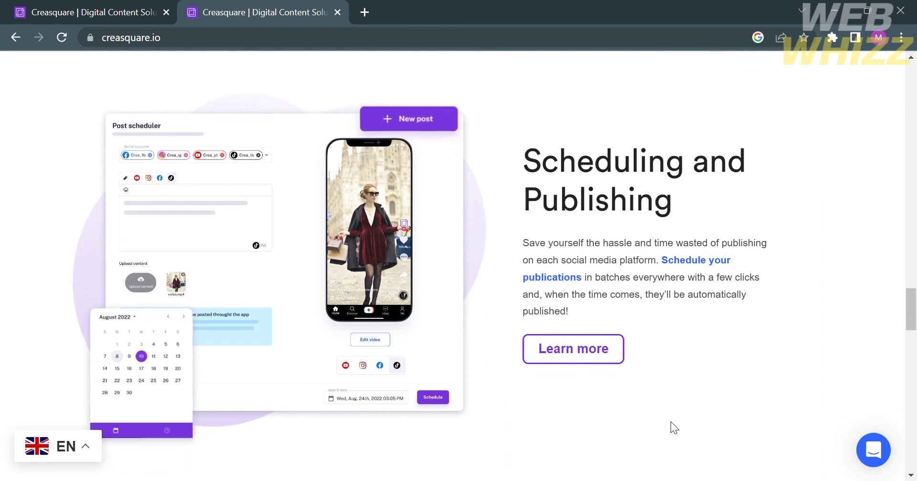
pyautogui.scroll(-5, 670, 422)
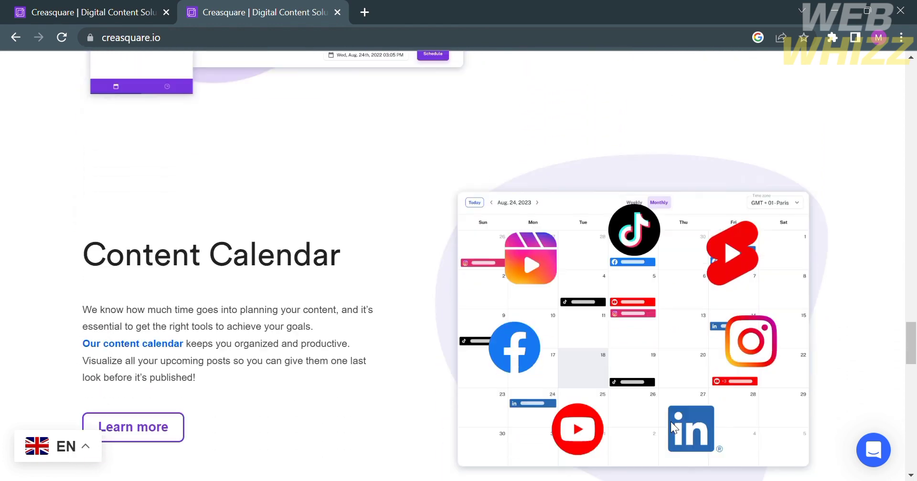
pyautogui.scroll(-1, 73, 222)
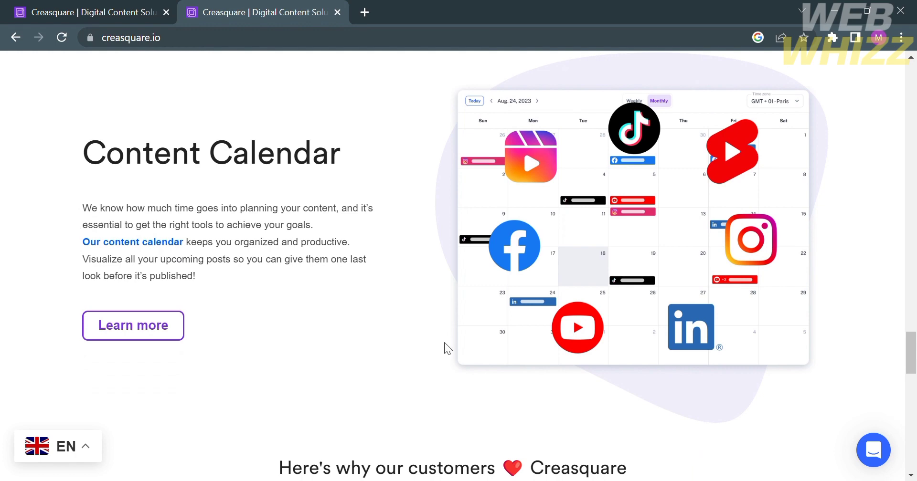
pyautogui.scroll(-7, 444, 343)
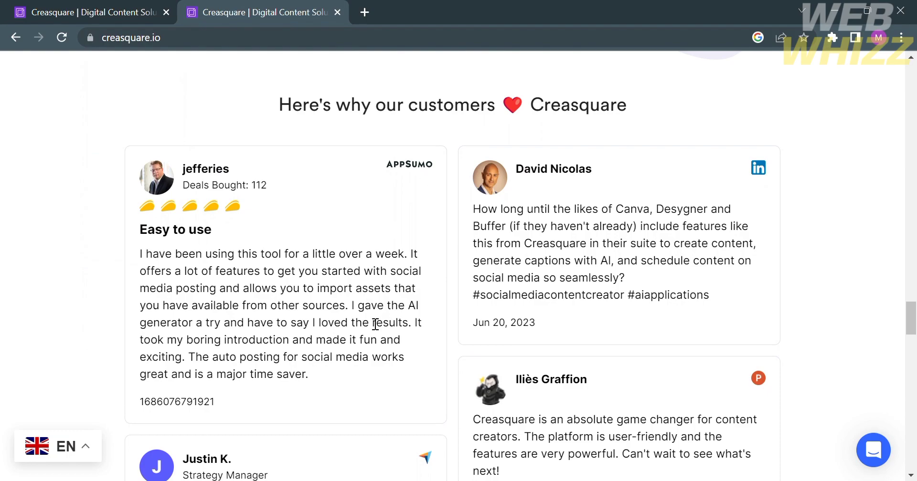
pyautogui.scroll(-2, 375, 325)
pyautogui.scroll(4, 375, 324)
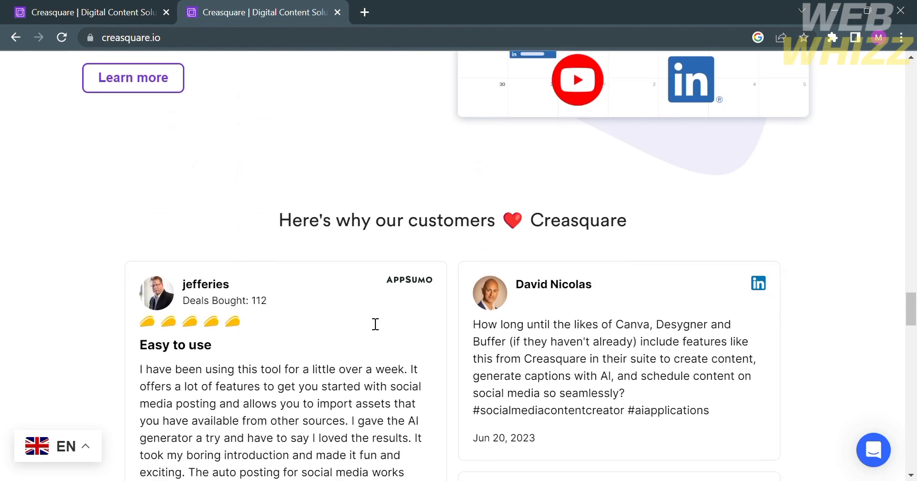
pyautogui.scroll(-11, 375, 324)
pyautogui.scroll(-20, 376, 324)
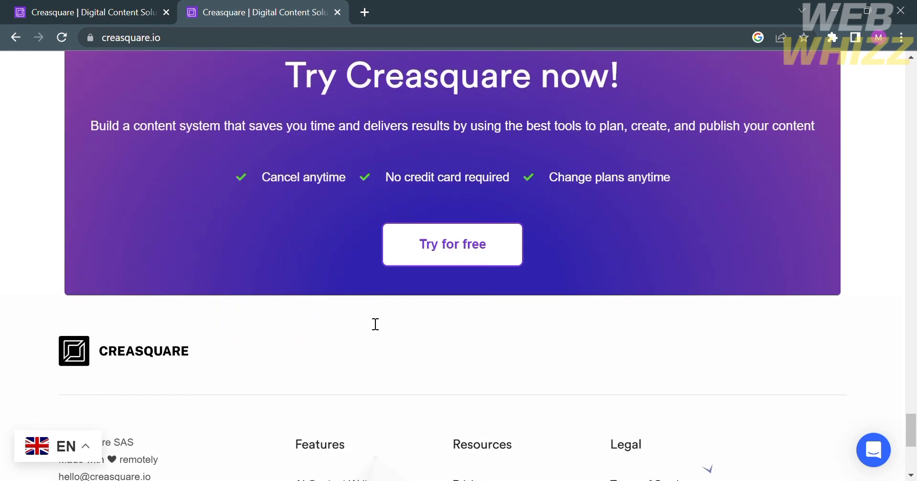
# Step: Open the Pricing page and compare the Basic, Professional and Team plans with the AppSumo lifetime deal's plan features
pyautogui.scroll(-6, 476, 212)
pyautogui.click(475, 212)
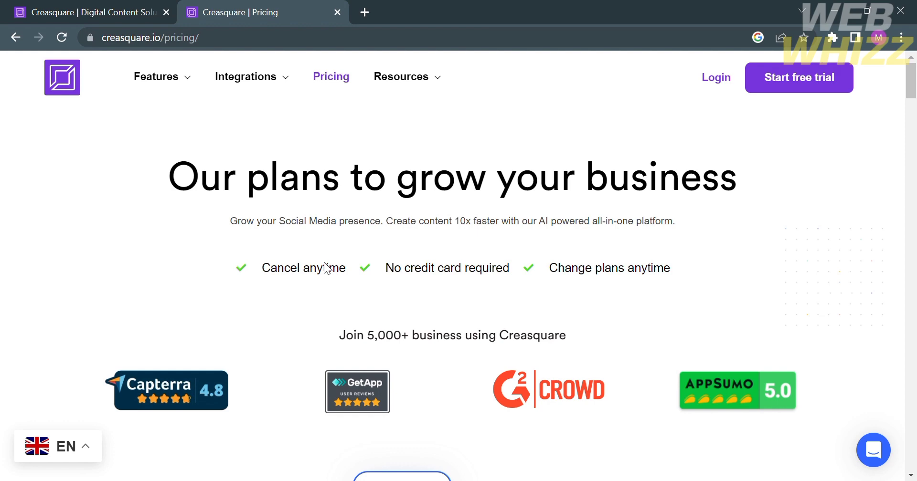
pyautogui.scroll(-1, 756, 329)
pyautogui.scroll(-6, 756, 330)
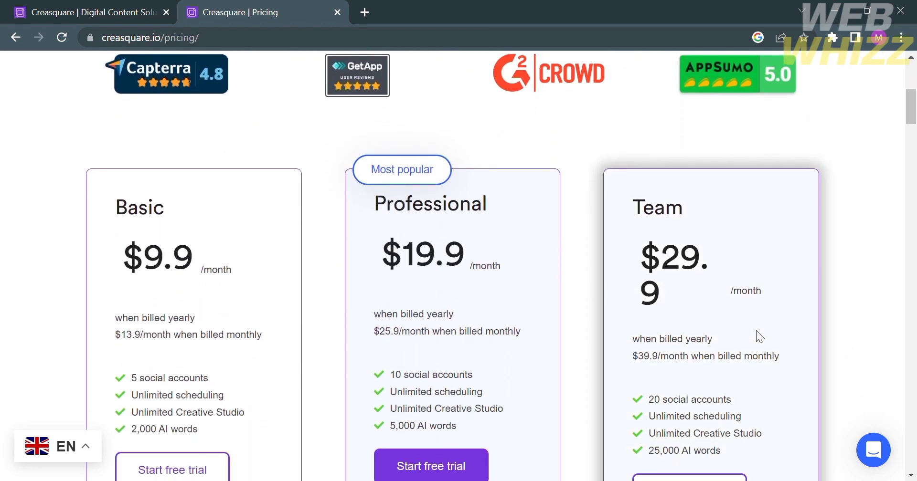
pyautogui.scroll(1, 755, 331)
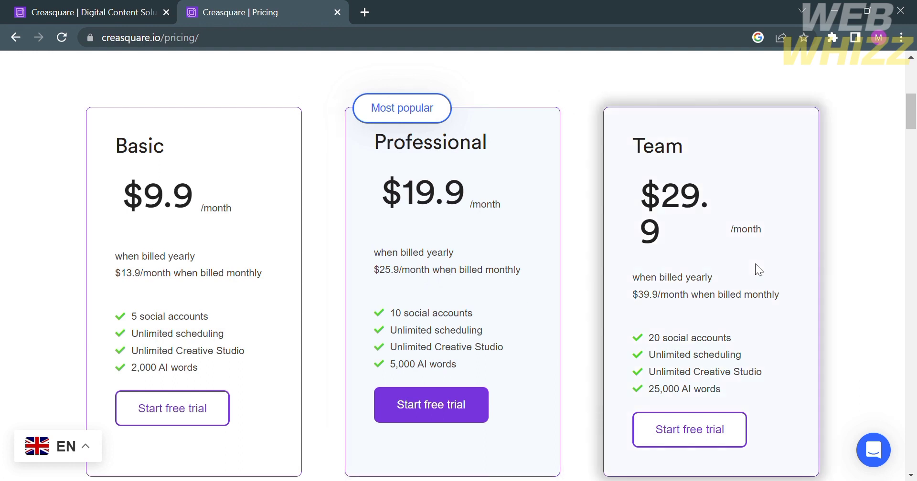
pyautogui.scroll(-1, 755, 263)
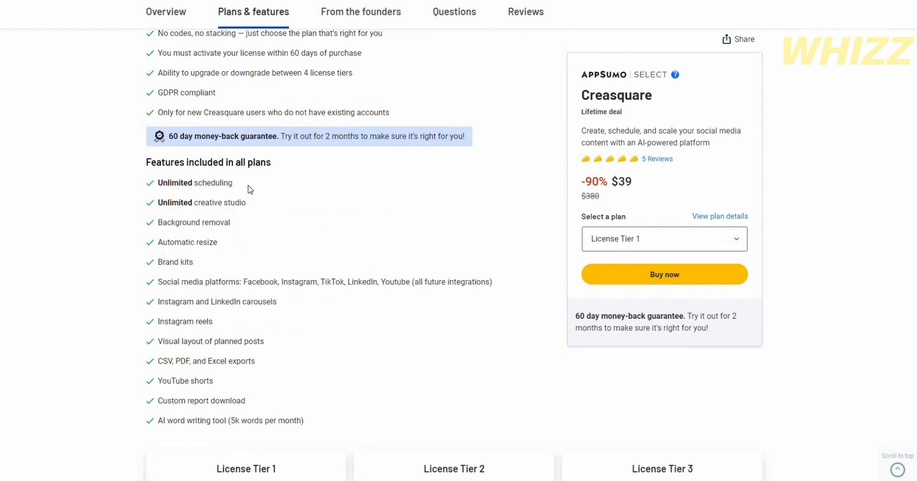
pyautogui.scroll(-5, 248, 185)
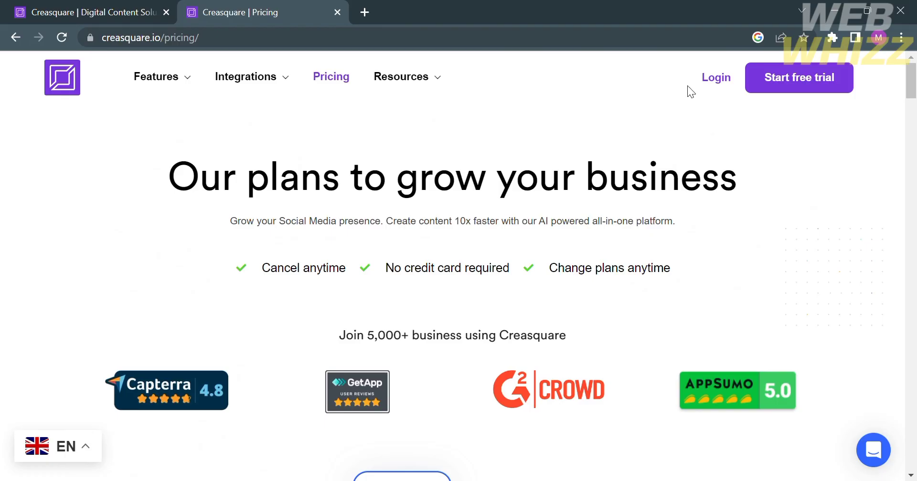
# Step: Open the Creasquare login page
pyautogui.click(723, 81)
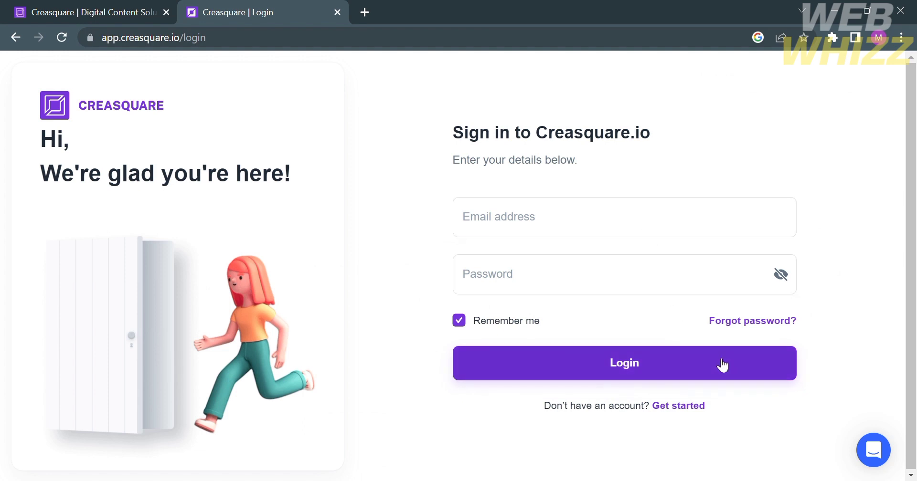
# Step: Open the sign-up form from the login page and register a new Creasquare account
pyautogui.click(692, 410)
pyautogui.scroll(-3, 693, 409)
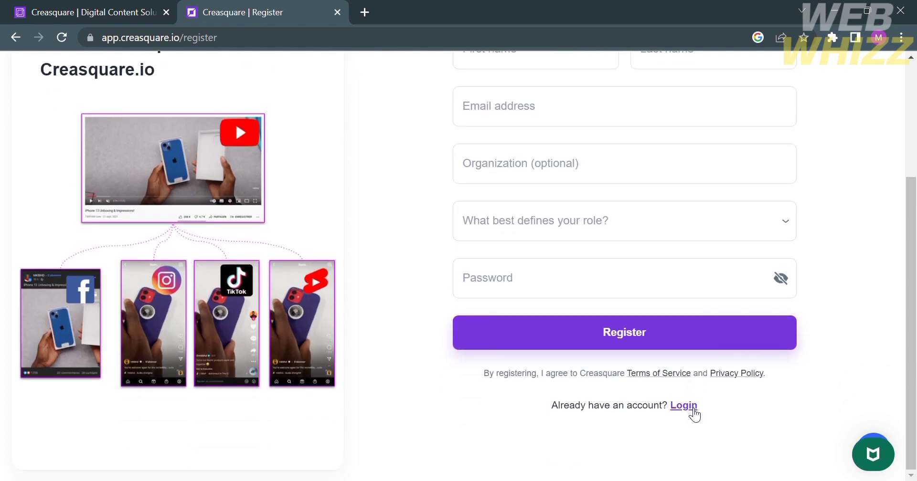
pyautogui.scroll(2, 694, 415)
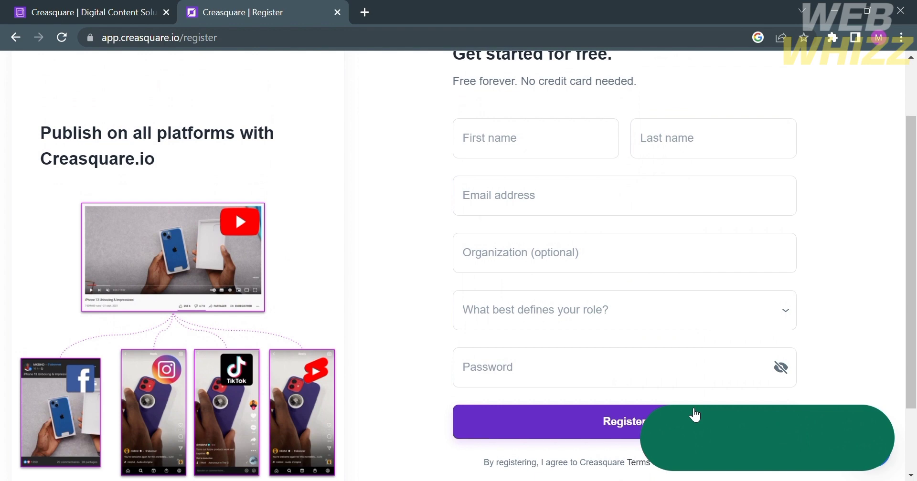
pyautogui.click(695, 415)
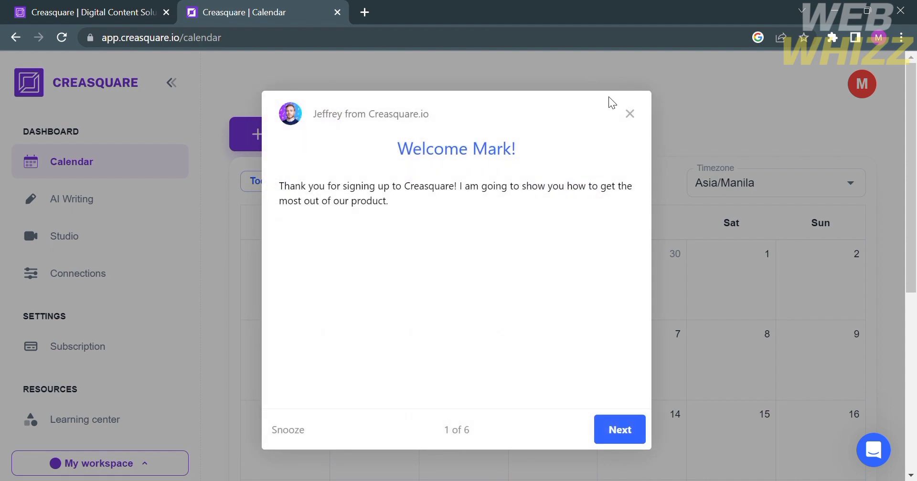
# Step: Go through the six-part welcome tour of the calendar, AI writer, studio and connections, and finish it
pyautogui.click(619, 429)
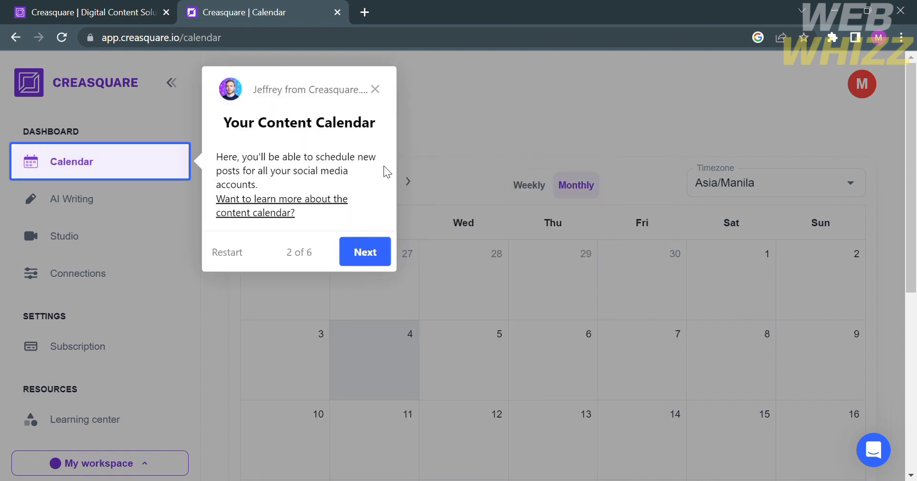
pyautogui.click(379, 253)
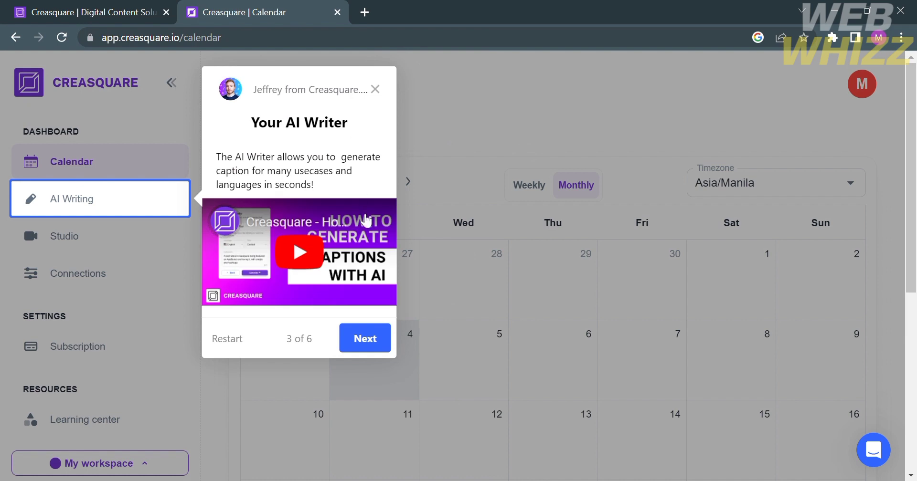
pyautogui.click(364, 346)
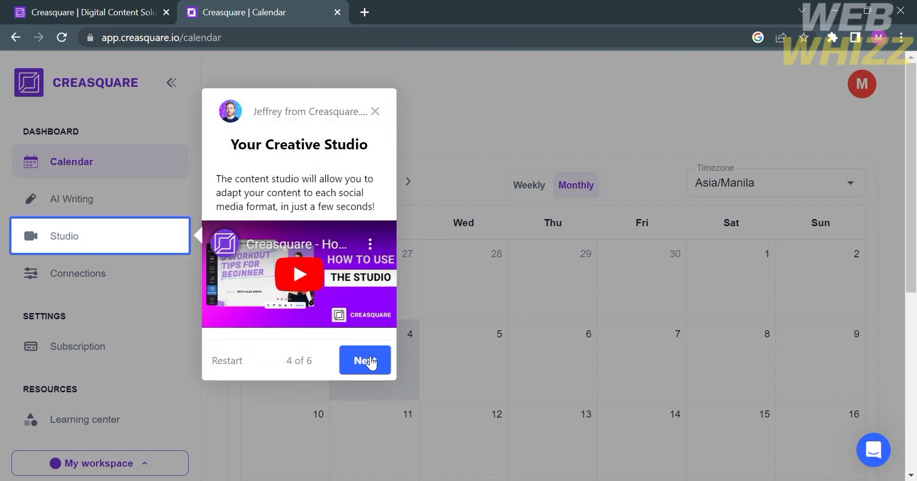
pyautogui.click(370, 364)
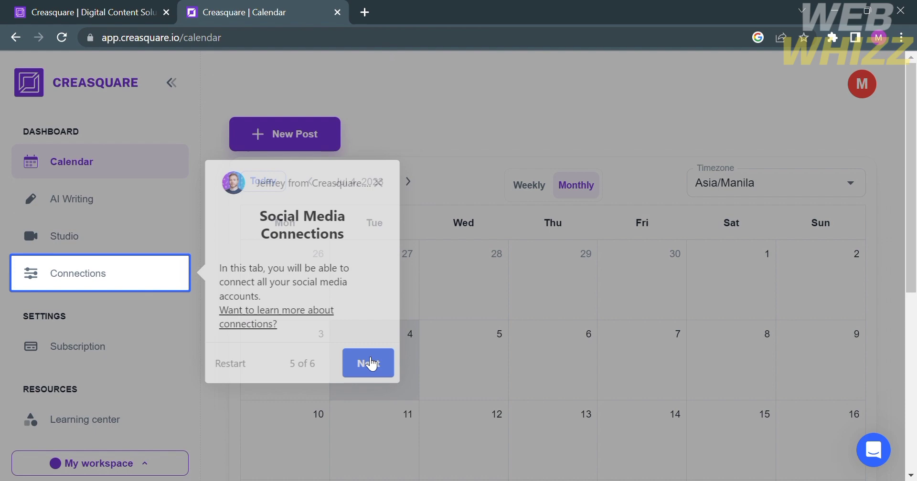
pyautogui.click(385, 373)
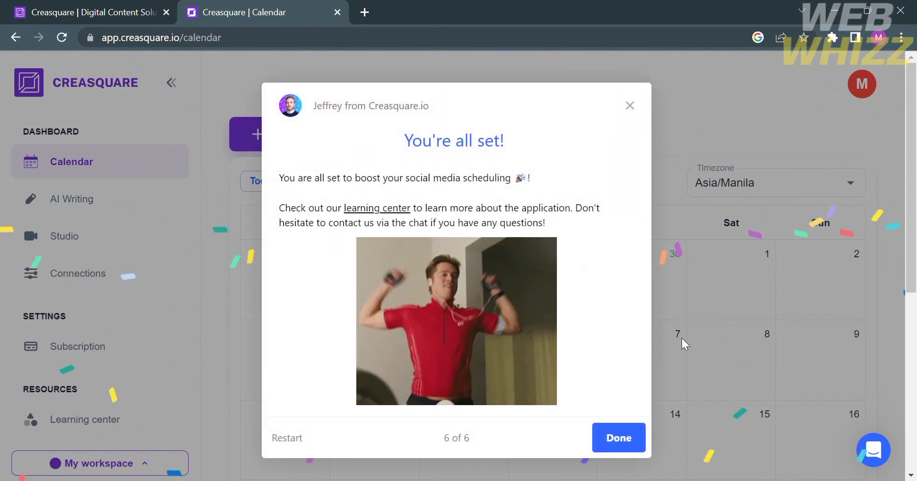
pyautogui.click(635, 436)
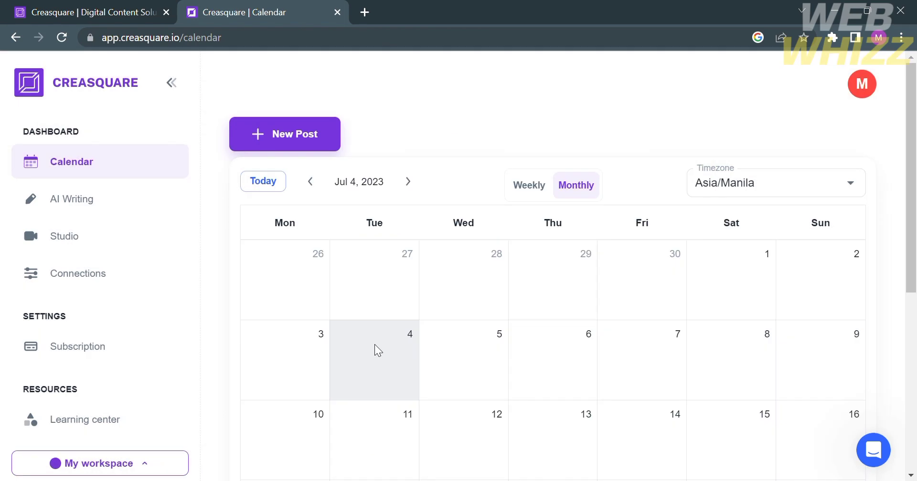
# Step: Look over the content calendar, check the social accounts choices in a new post, and close the Post Scheduler
pyautogui.scroll(-3, 621, 376)
pyautogui.scroll(3, 622, 376)
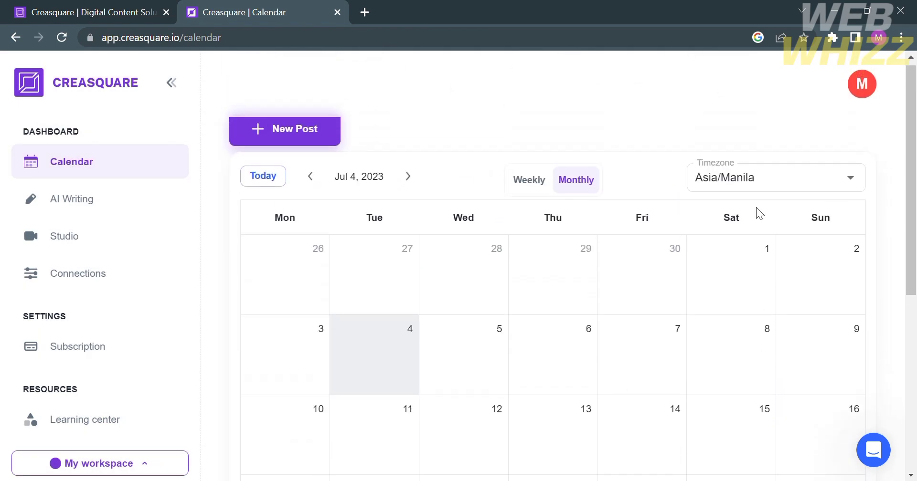
pyautogui.click(295, 130)
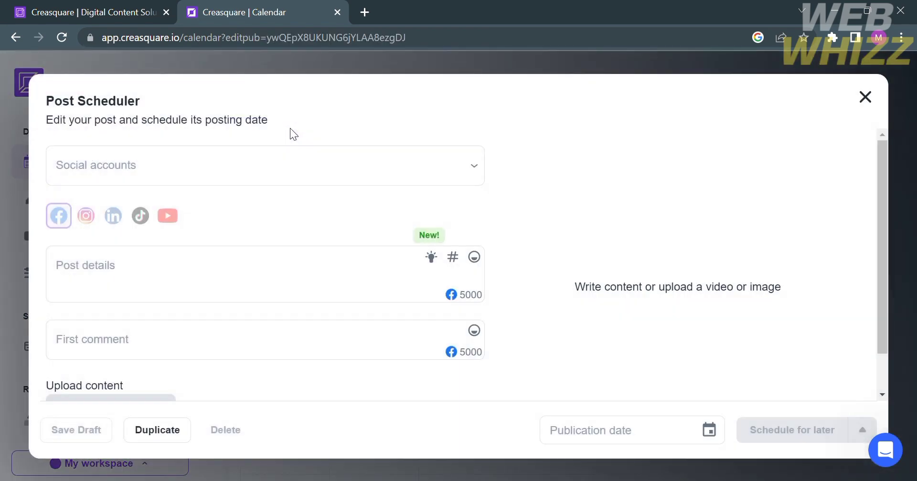
pyautogui.click(302, 171)
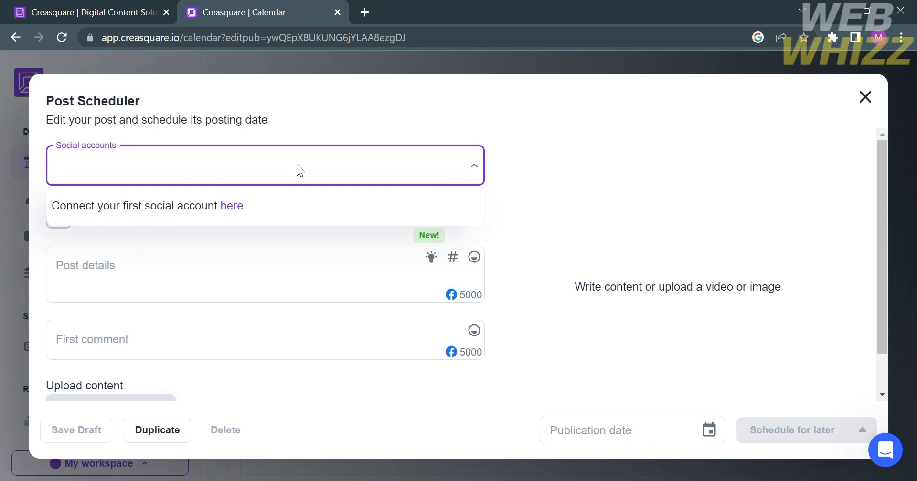
pyautogui.click(303, 171)
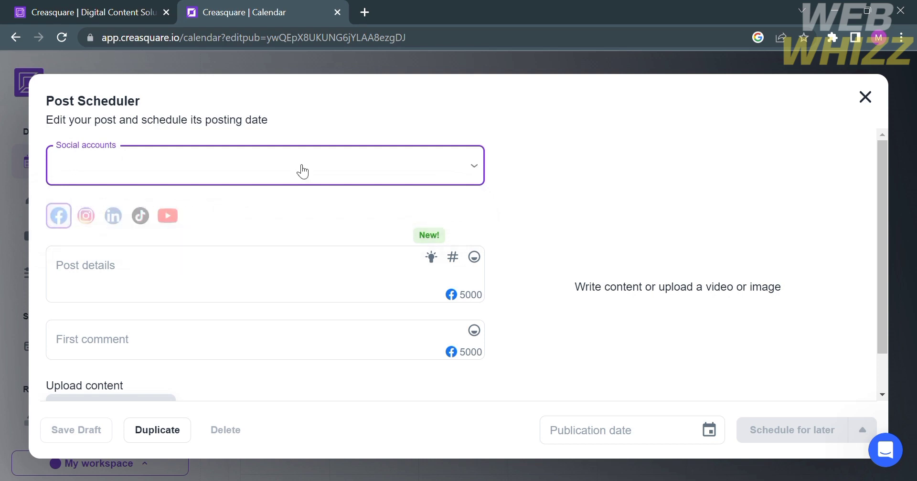
pyautogui.click(868, 97)
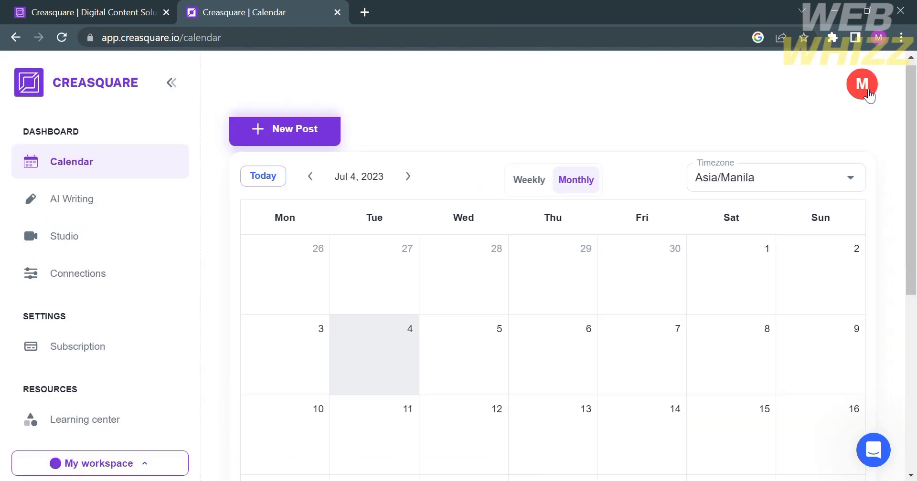
# Step: Open Connections and review the options for linking Facebook, YouTube, TikTok, Instagram and LinkedIn
pyautogui.click(110, 281)
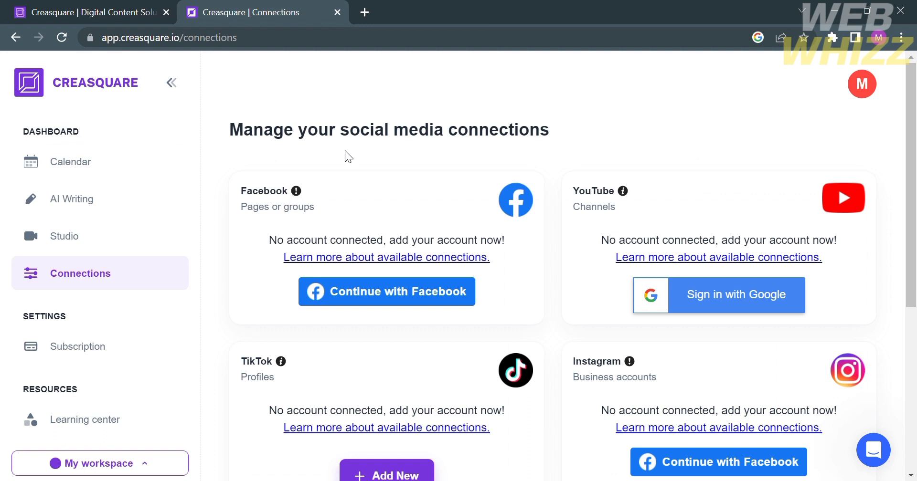
pyautogui.scroll(-1, 652, 188)
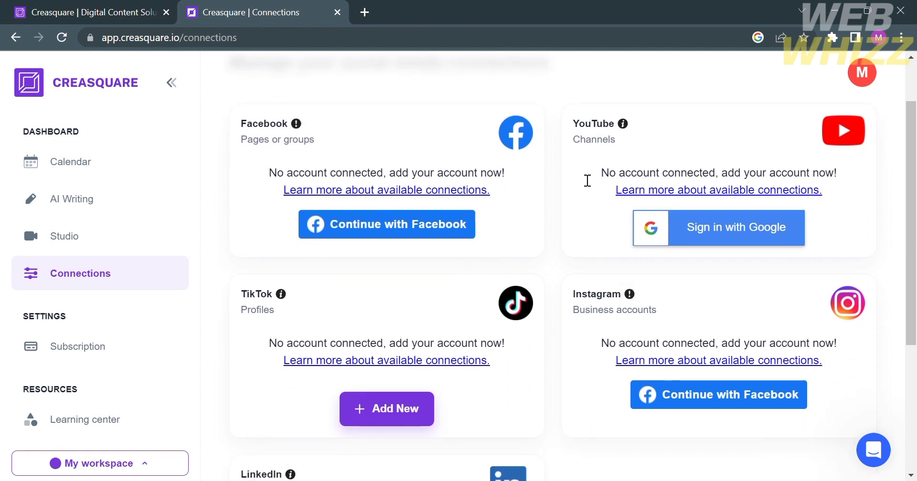
pyautogui.scroll(-2, 681, 125)
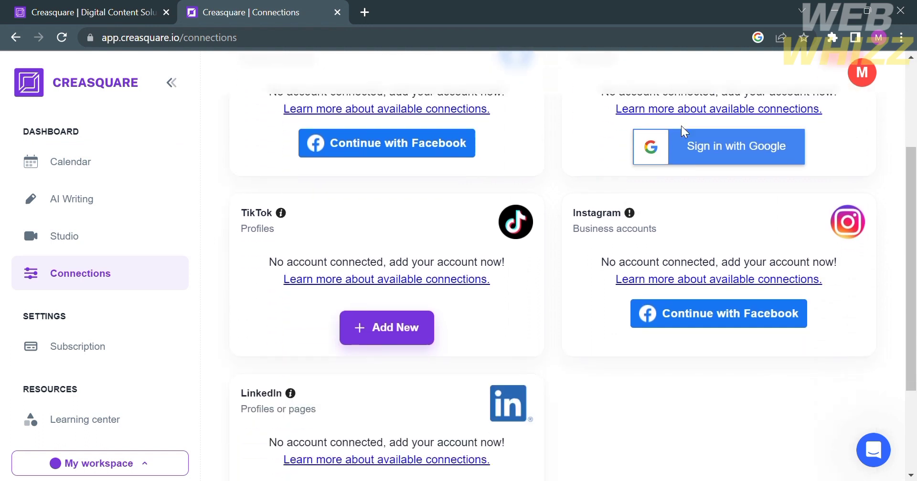
pyautogui.scroll(-2, 640, 200)
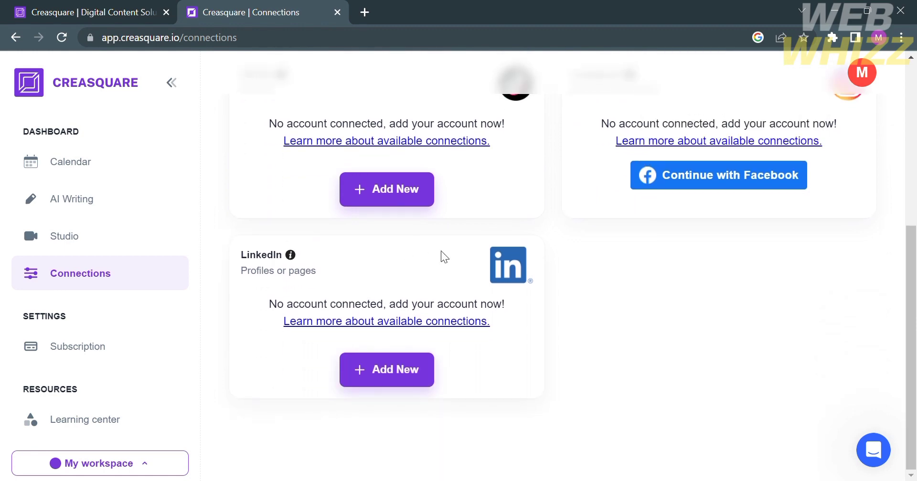
pyautogui.scroll(5, 566, 258)
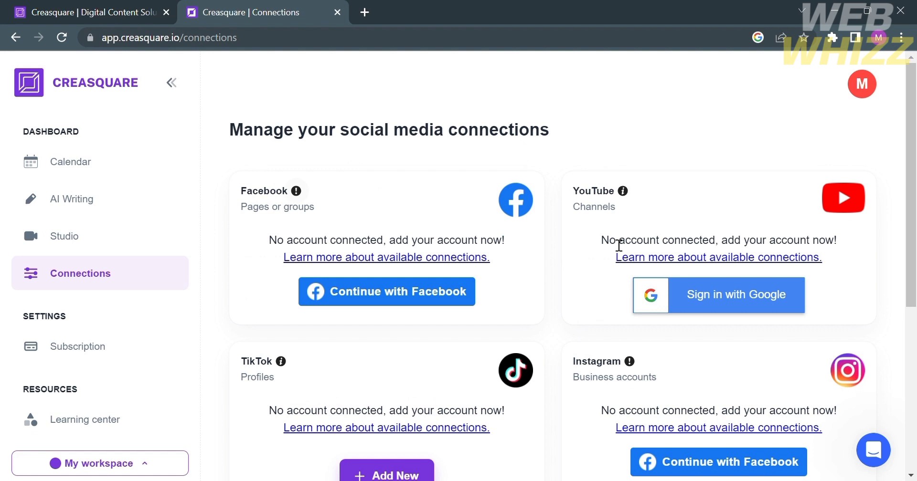
# Step: Open the help collection on available Facebook connections and read the "Add a Facebook account" article
pyautogui.click(465, 262)
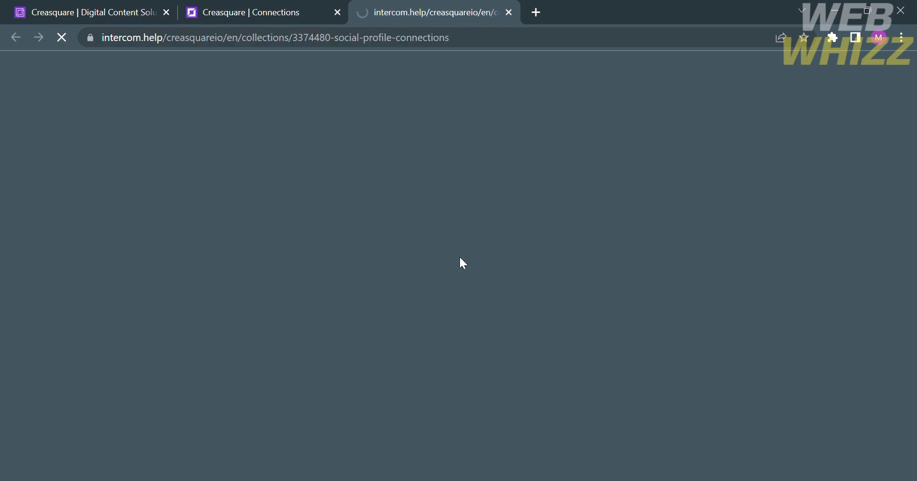
pyautogui.scroll(-5, 460, 259)
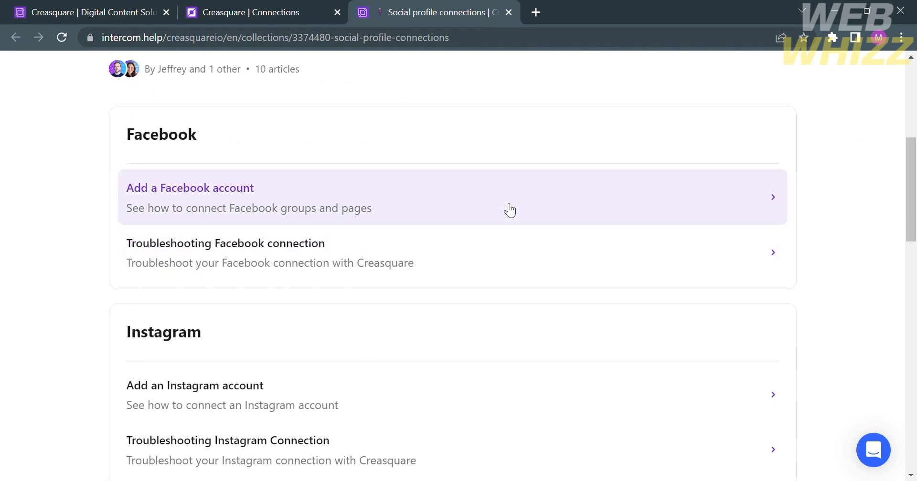
pyautogui.click(509, 210)
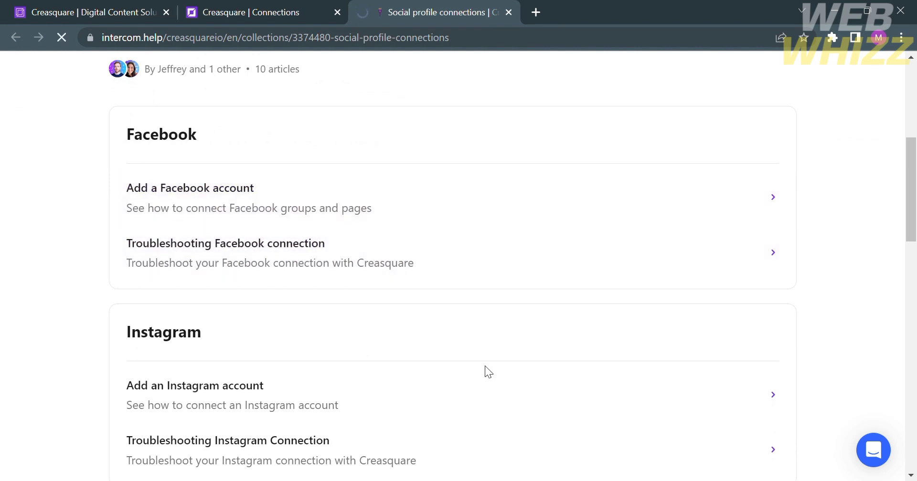
pyautogui.scroll(-10, 476, 344)
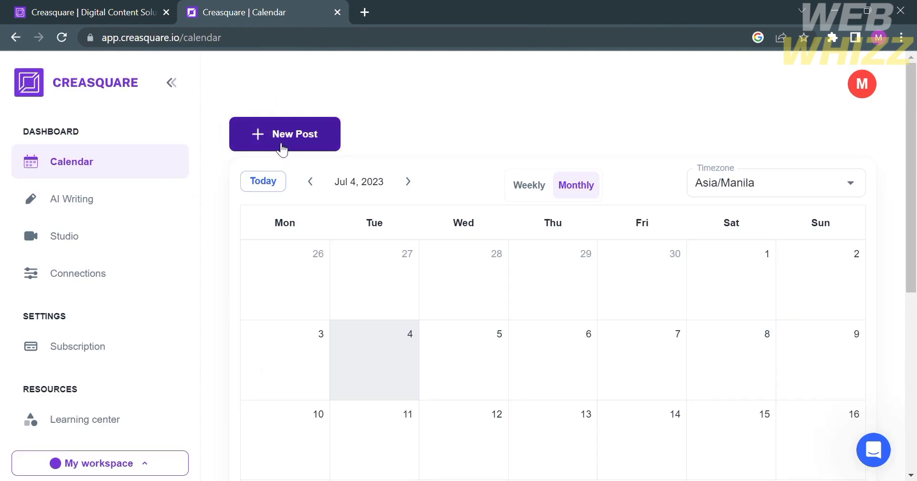
# Step: Open a new post from the calendar, examine its post details, first comment, upload and scheduling options, and close it
pyautogui.click(281, 144)
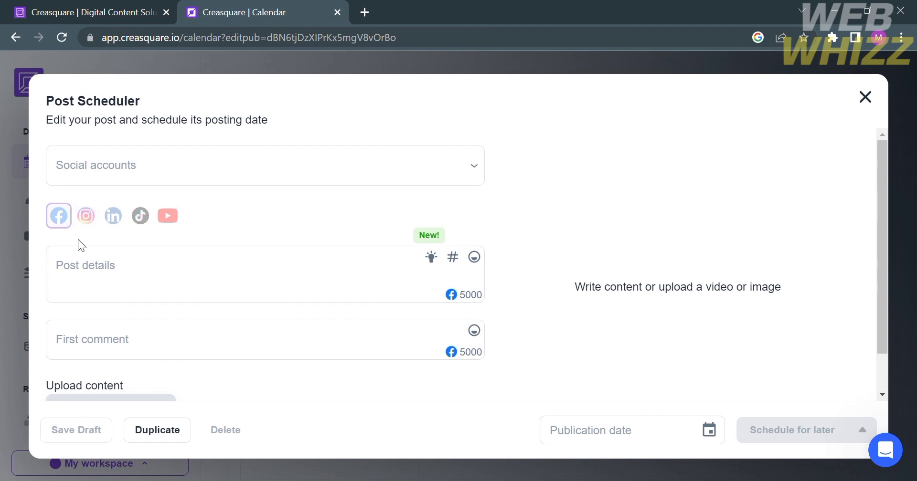
pyautogui.click(224, 260)
pyautogui.scroll(-1, 229, 261)
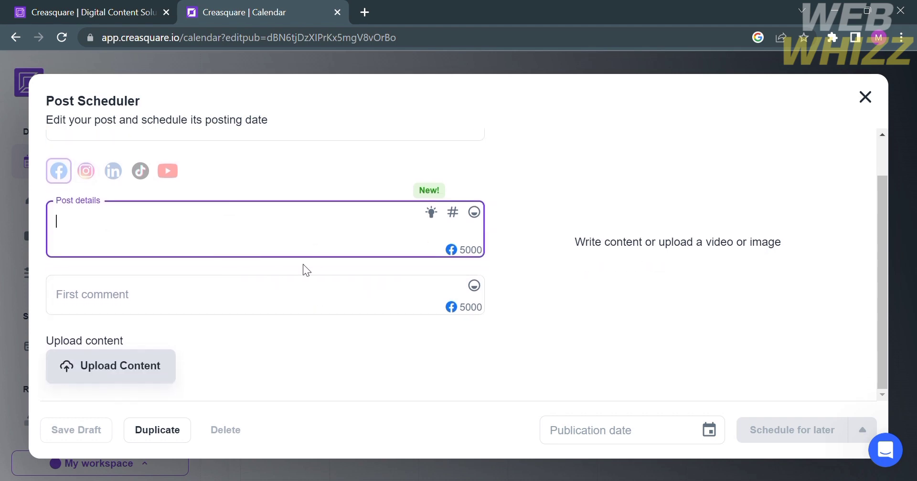
pyautogui.click(248, 312)
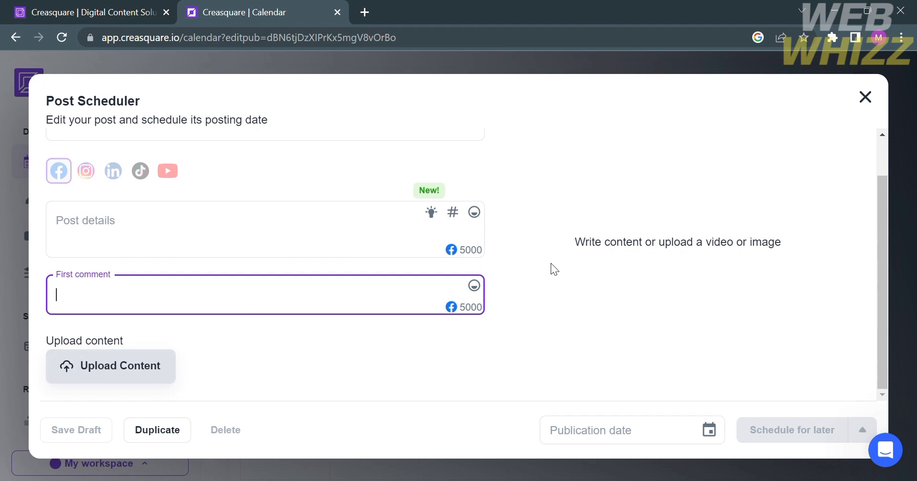
pyautogui.scroll(2, 744, 230)
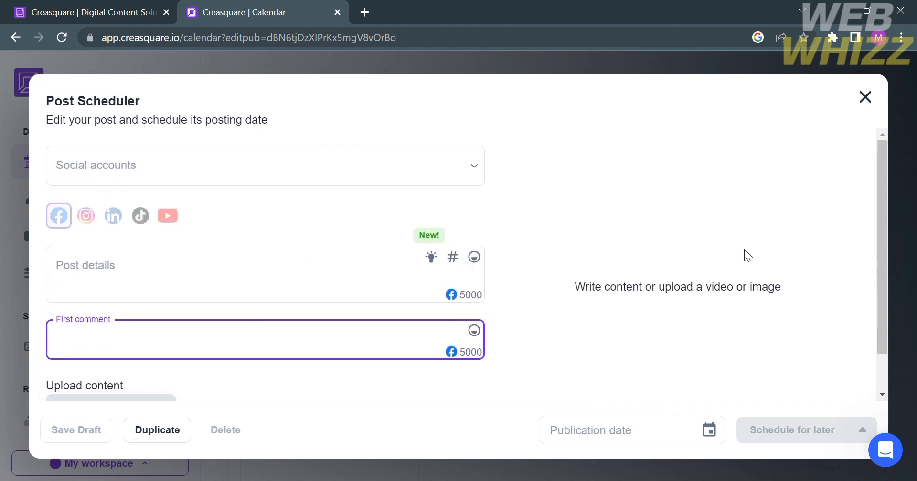
pyautogui.scroll(-2, 735, 275)
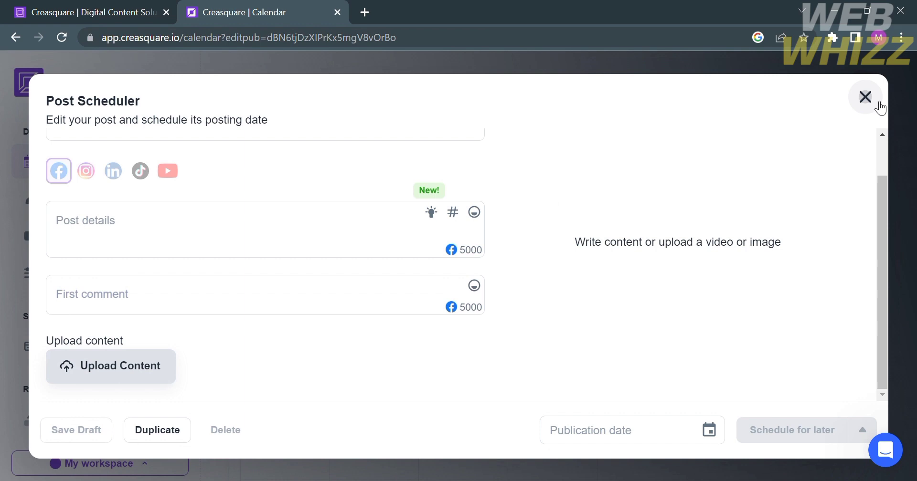
pyautogui.click(875, 98)
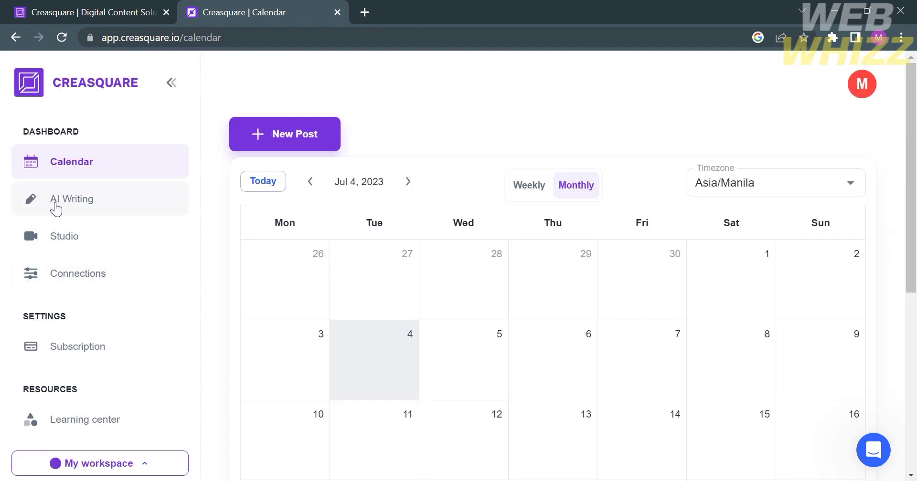
# Step: Start a new AI Writing project and set its use case to Instagram Captions
pyautogui.click(55, 204)
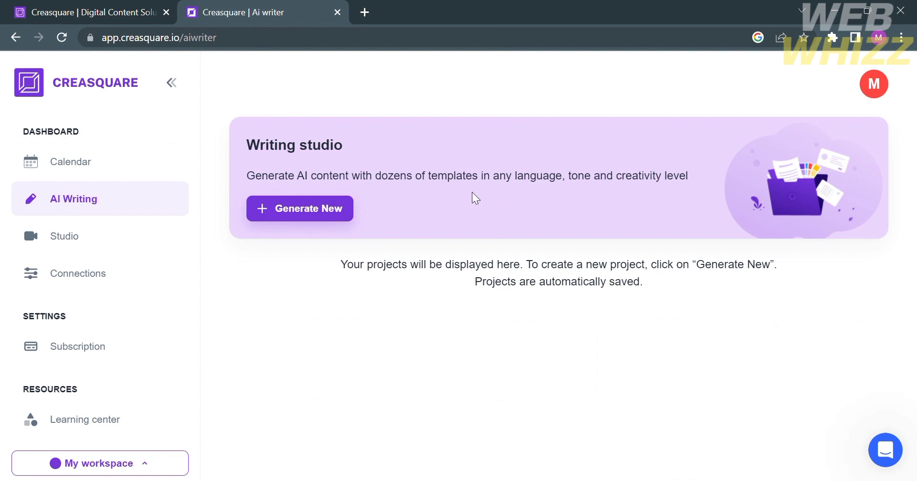
pyautogui.click(271, 204)
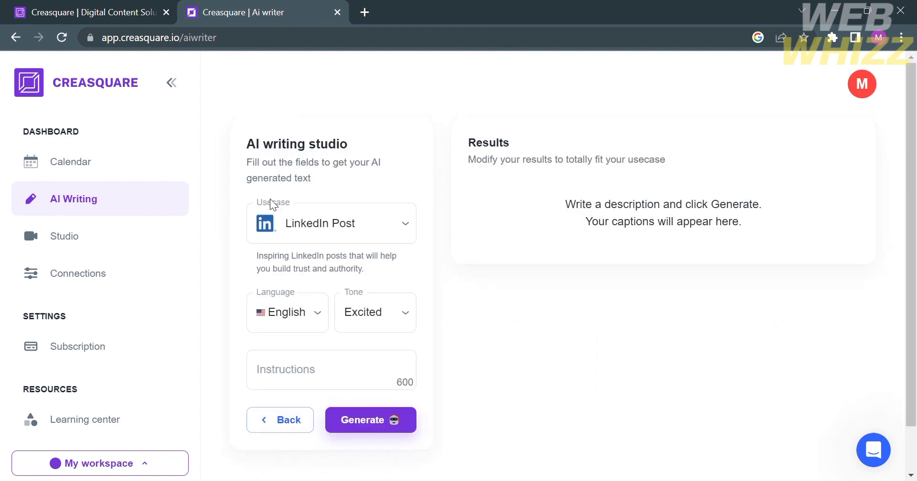
pyautogui.click(378, 224)
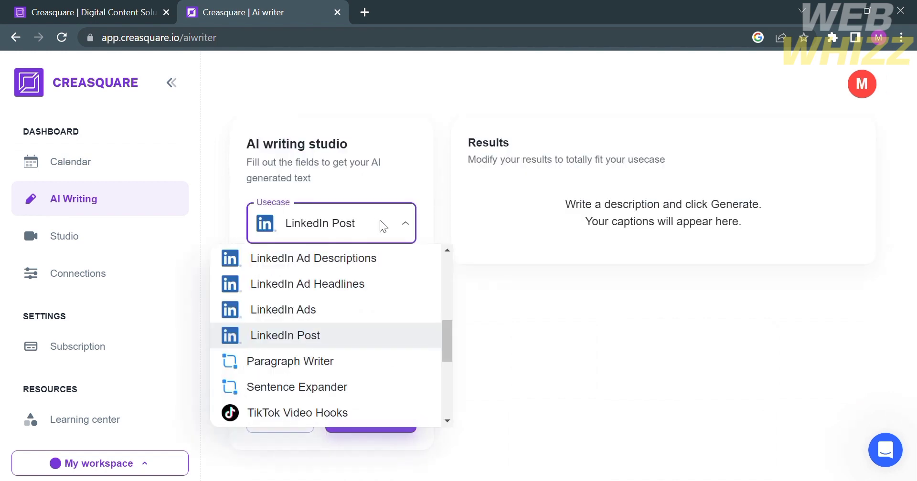
pyautogui.scroll(-4, 388, 333)
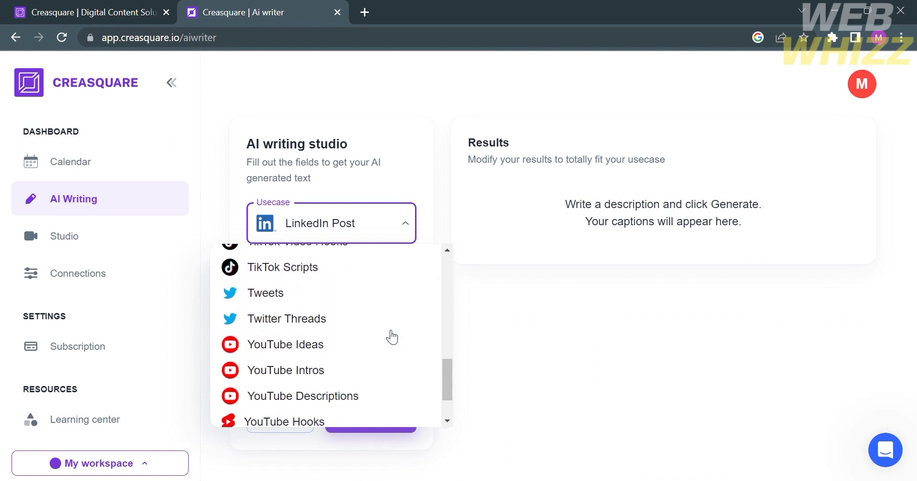
pyautogui.scroll(-1, 392, 336)
pyautogui.scroll(8, 392, 336)
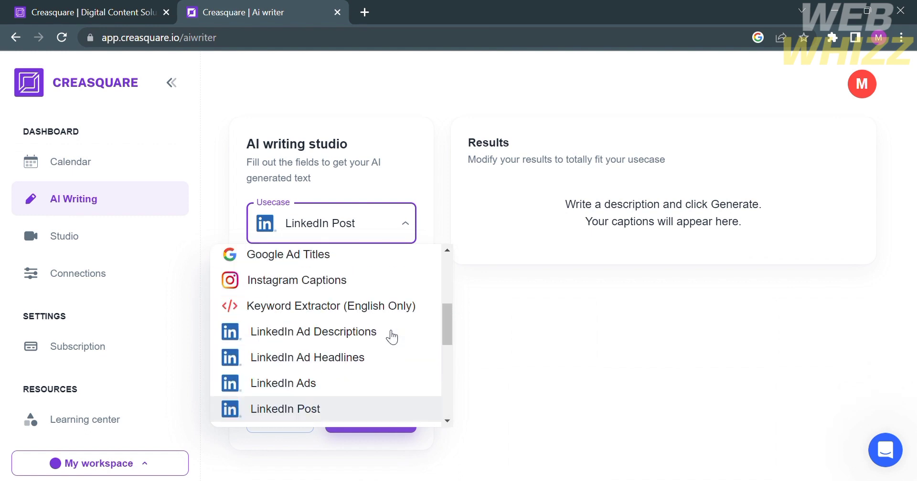
pyautogui.scroll(-1, 388, 335)
# Step: Describe the Instagram caption topic as "New launch of cookie store" and generate the captions
pyautogui.click(311, 389)
pyautogui.write('N')
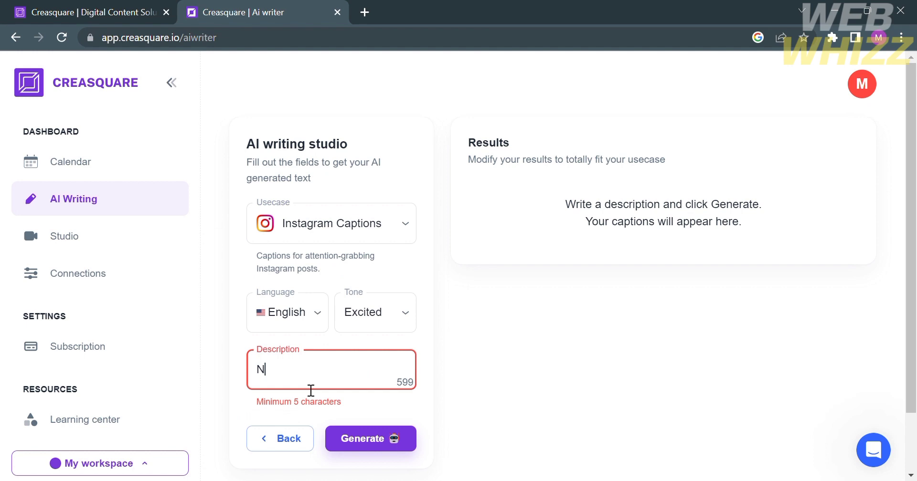
pyautogui.write('eqw')
pyautogui.press('BackSpace')
pyautogui.press('BackSpace')
pyautogui.press('BackSpace')
pyautogui.write('w launcwh')
pyautogui.press('BackSpace')
pyautogui.press('BackSpace')
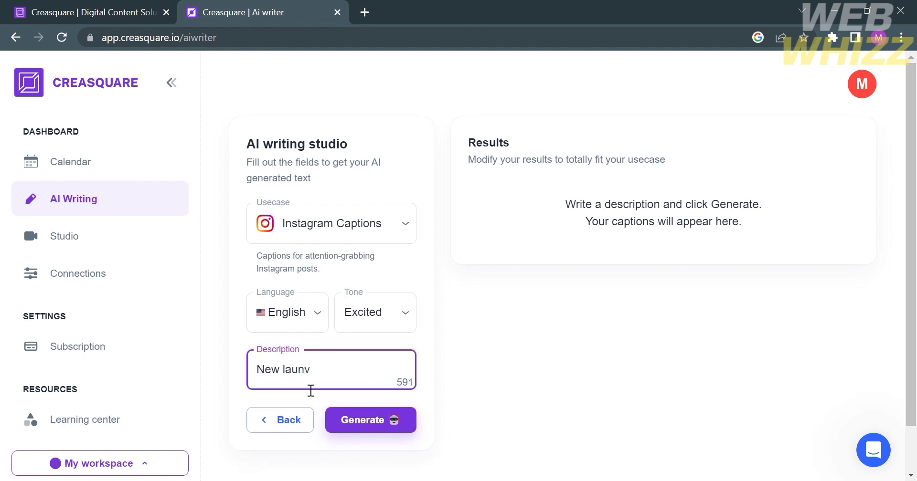
pyautogui.press('BackSpace')
pyautogui.write('d')
pyautogui.press('BackSpace')
pyautogui.write('ch of cookie store')
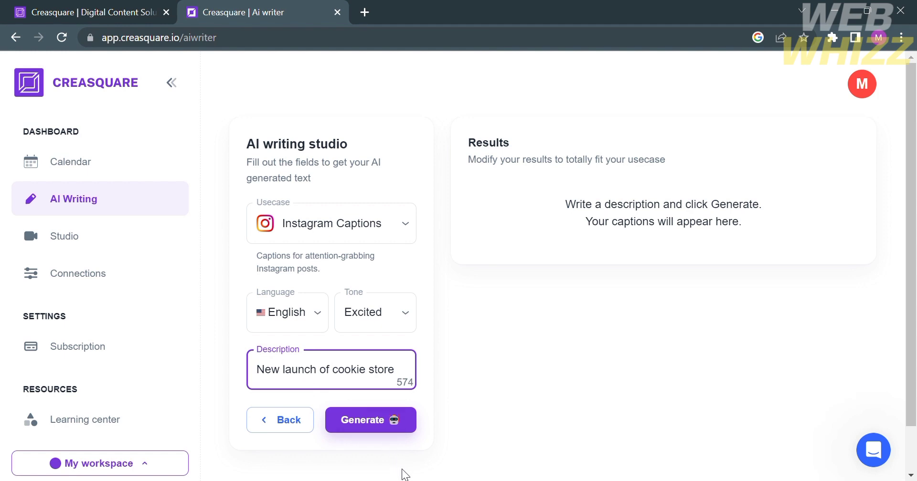
pyautogui.click(383, 421)
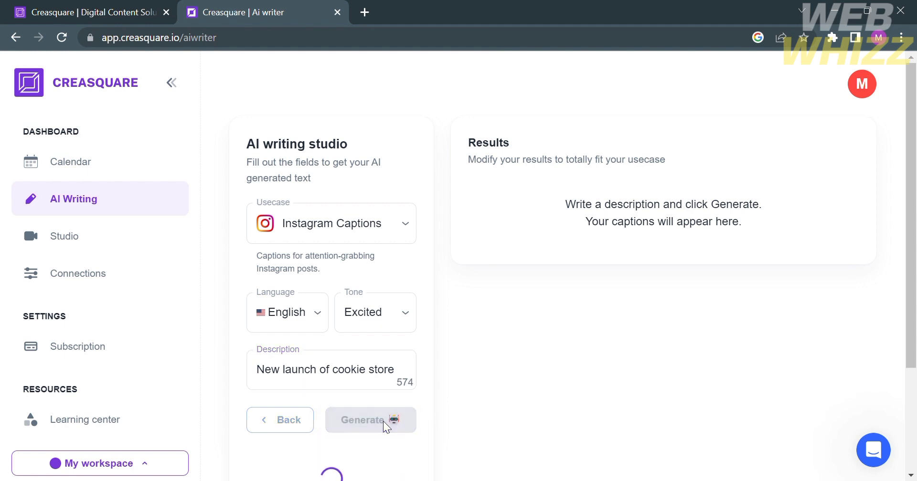
# Step: Review the available caption tones, keep Excited, and check the page for the generated results
pyautogui.click(397, 330)
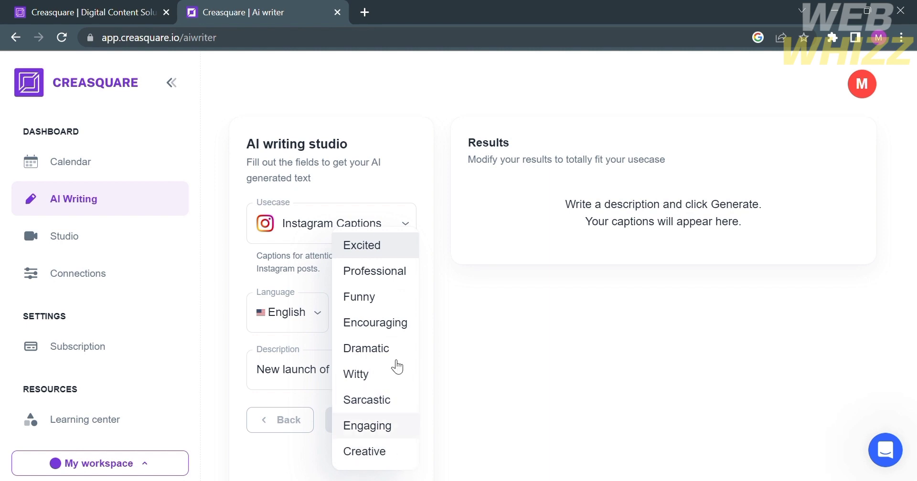
pyautogui.click(397, 251)
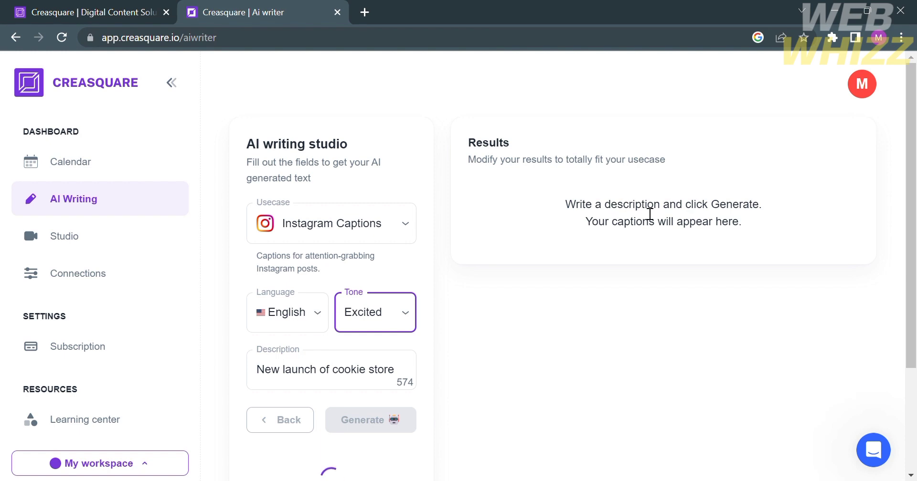
pyautogui.scroll(-2, 358, 404)
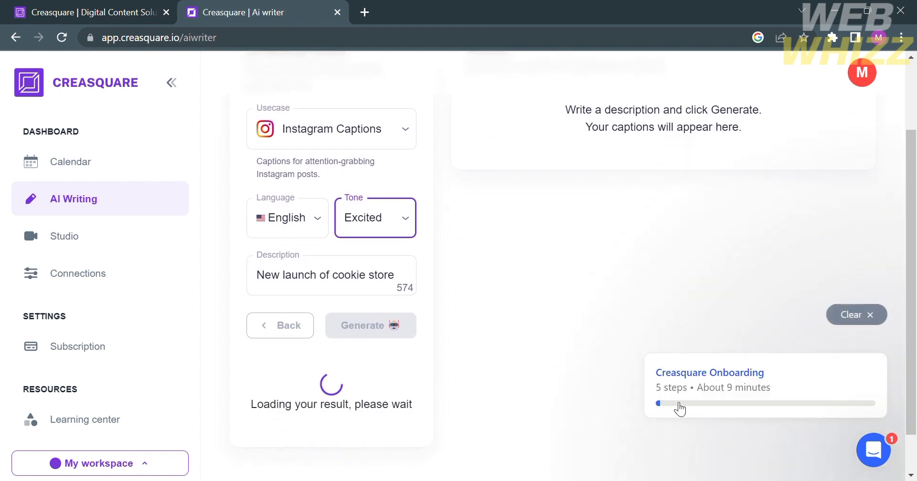
pyautogui.scroll(2, 592, 151)
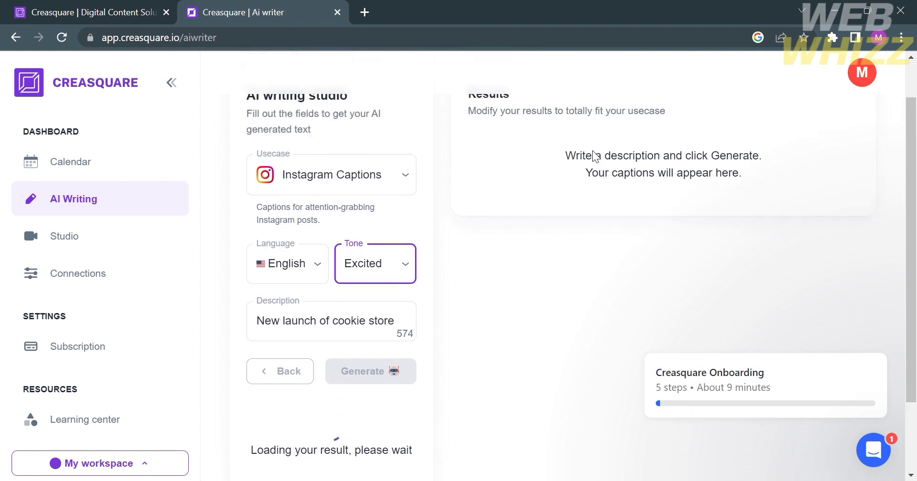
pyautogui.scroll(-2, 592, 151)
pyautogui.scroll(2, 592, 150)
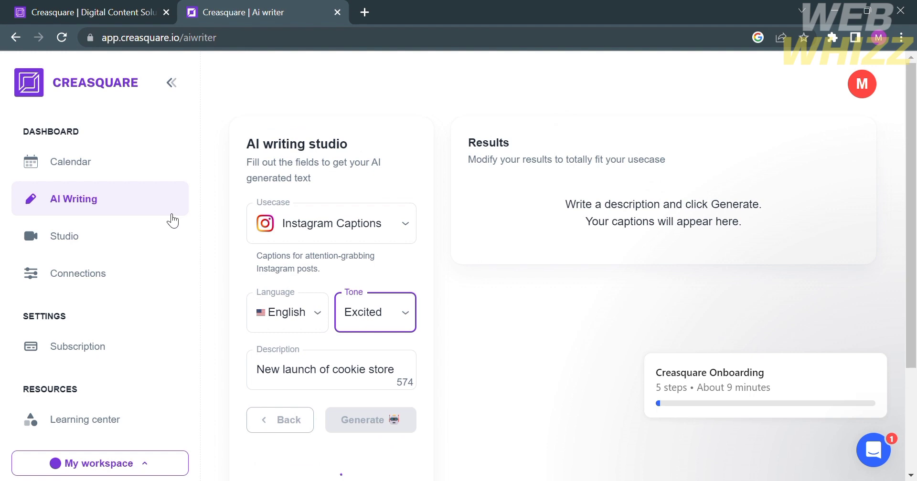
# Step: Open the Studio section, look over its imported assets, and enter the Creative Studio
pyautogui.click(68, 236)
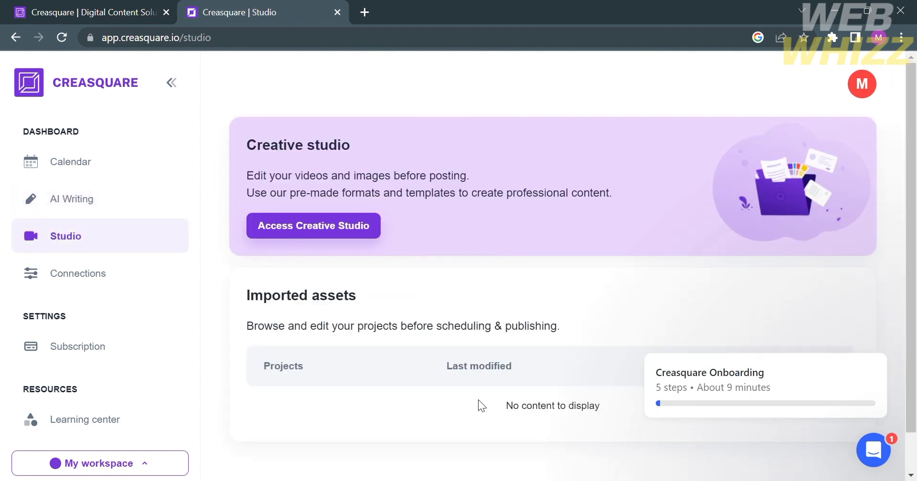
pyautogui.scroll(-1, 478, 400)
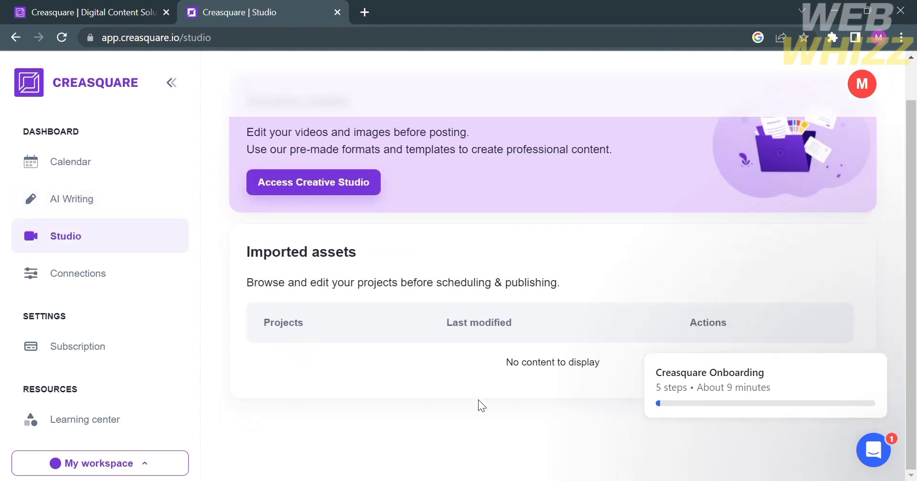
pyautogui.click(331, 186)
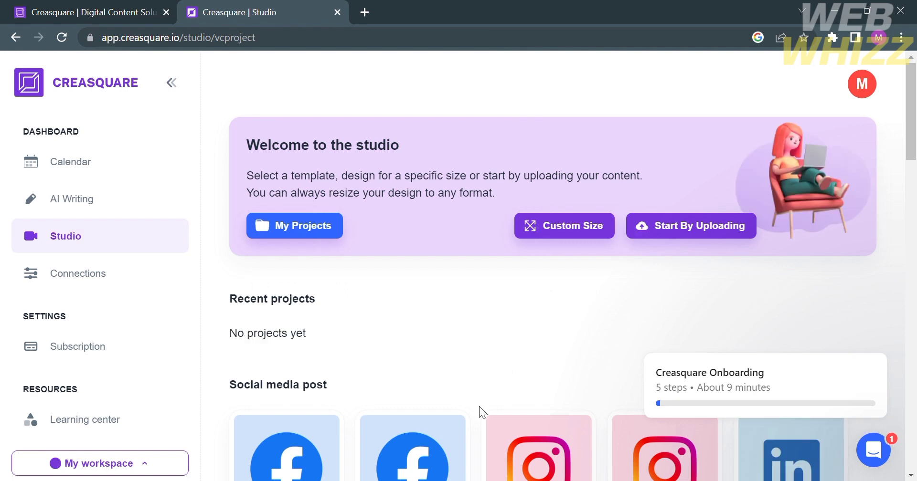
# Step: Examine the custom size options for a new design, including the measure units, and close them without creating one
pyautogui.scroll(-3, 480, 406)
pyautogui.scroll(3, 479, 406)
pyautogui.click(572, 231)
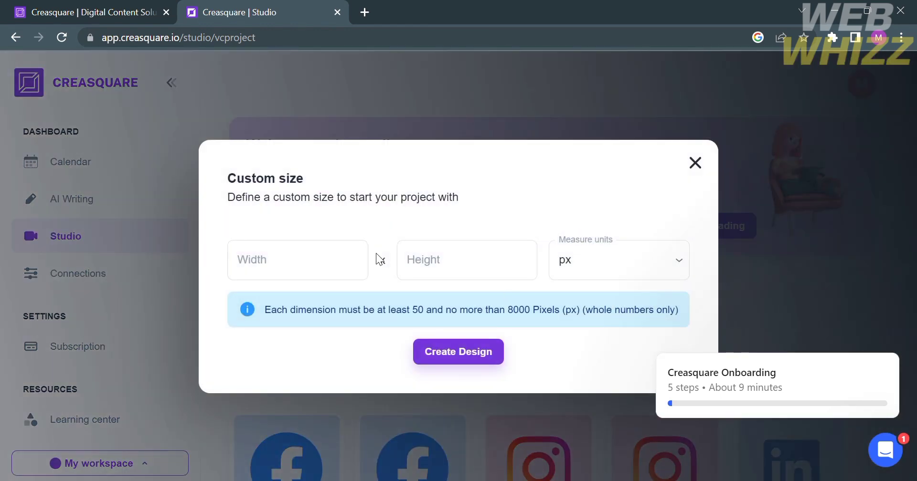
pyautogui.click(619, 265)
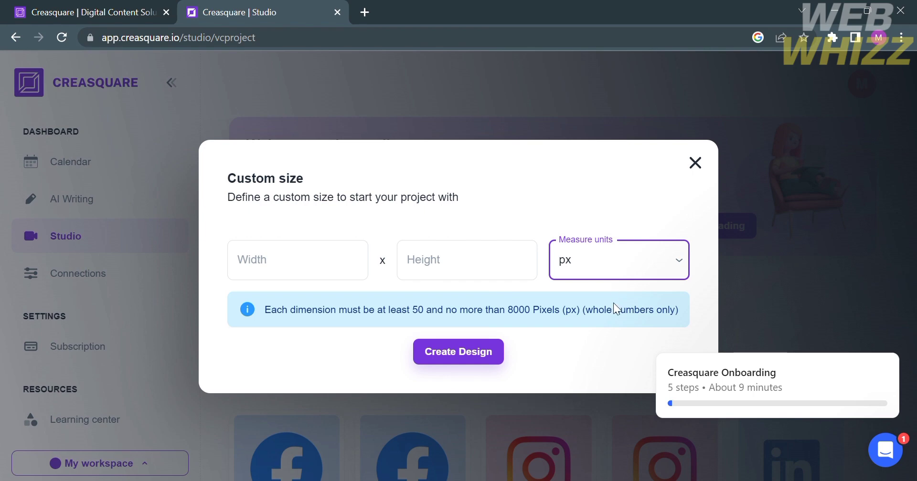
pyautogui.click(615, 359)
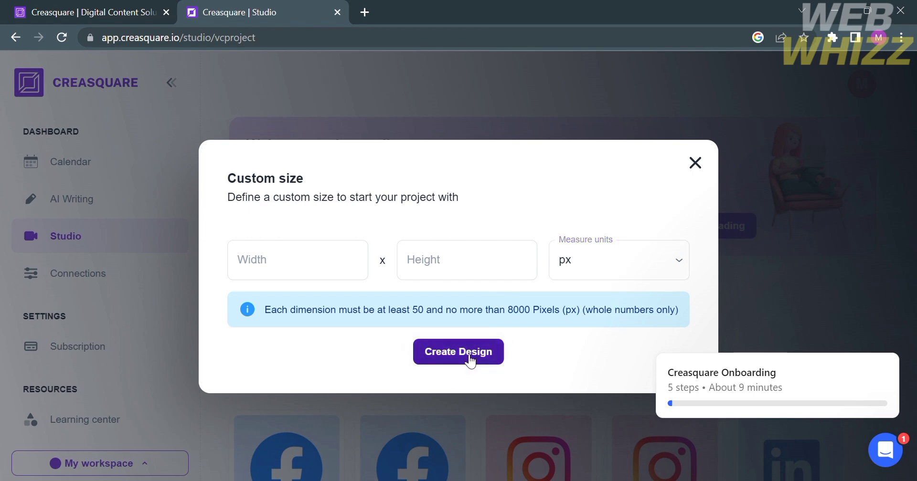
pyautogui.click(695, 163)
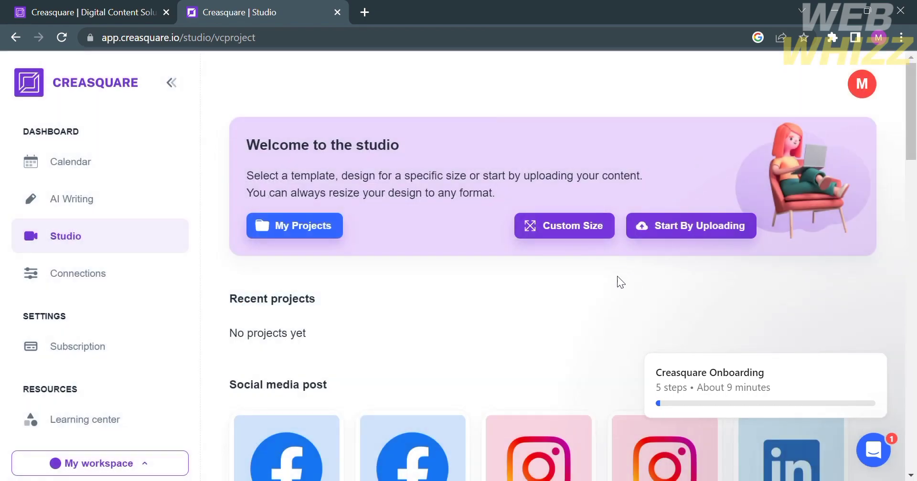
# Step: Browse the post, video and cover formats and start a Facebook 1:1 post design at 1080x1080
pyautogui.scroll(-5, 619, 280)
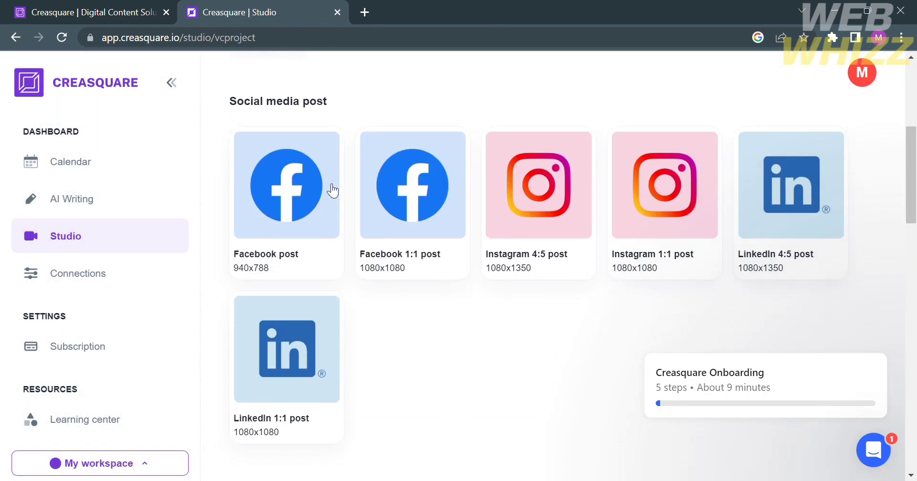
pyautogui.scroll(-10, 333, 366)
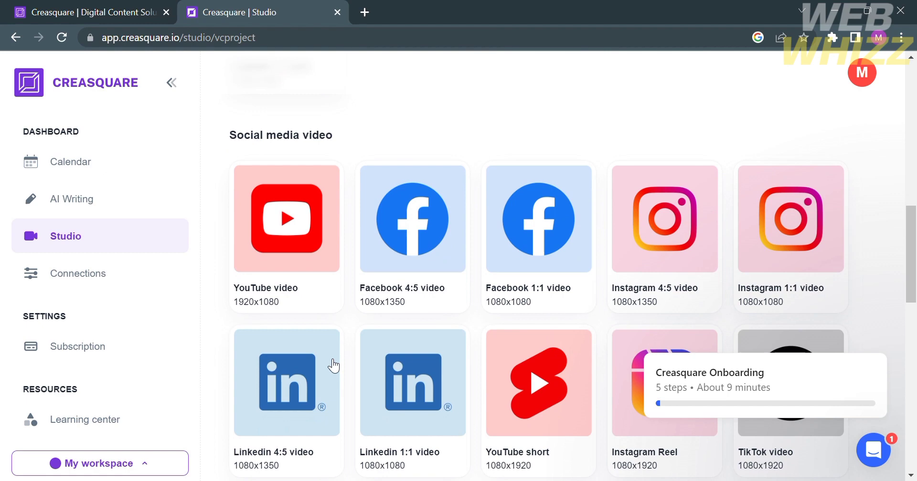
pyautogui.scroll(-3, 333, 366)
pyautogui.scroll(13, 333, 366)
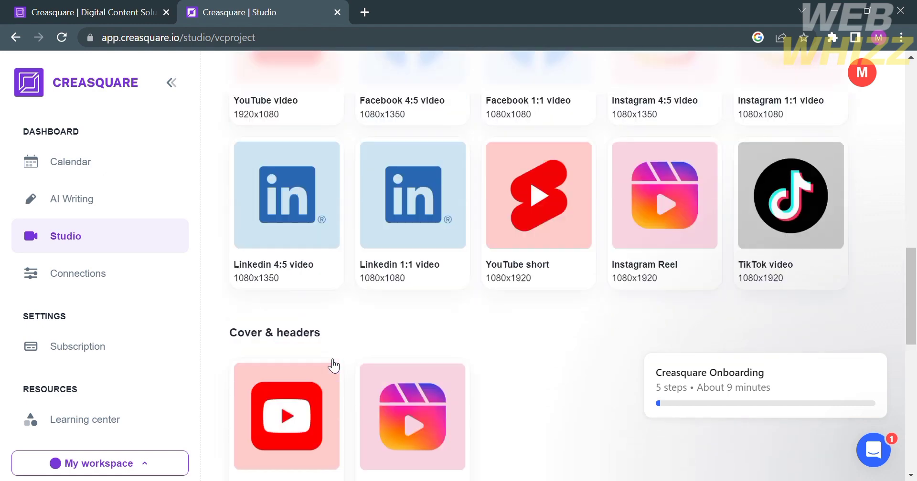
pyautogui.scroll(5, 332, 366)
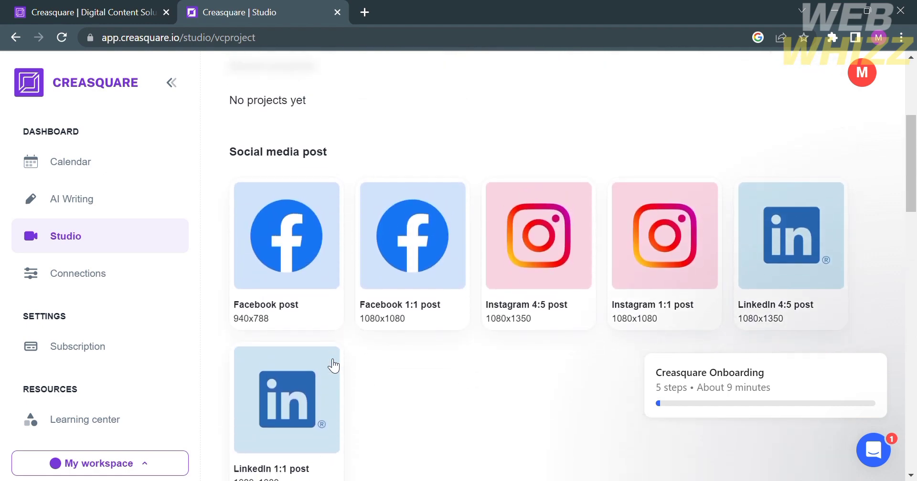
pyautogui.click(412, 239)
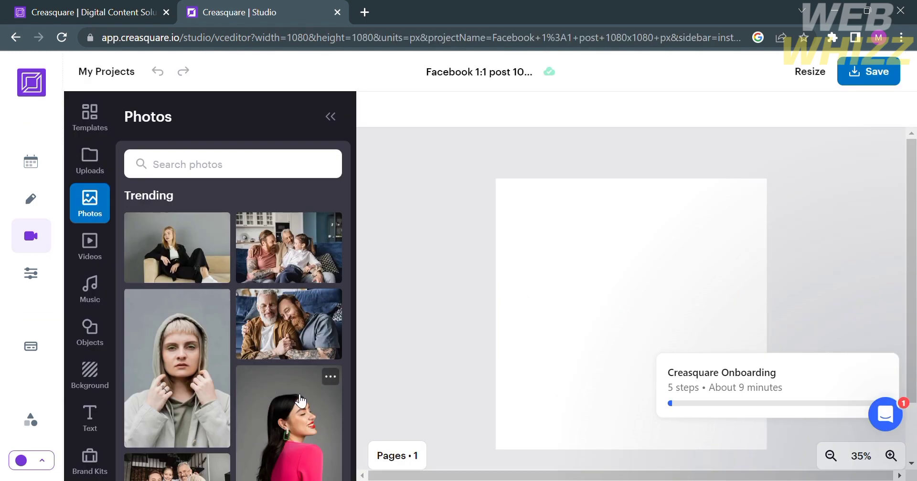
# Step: Add the trending photo of the woman in a pink top to the canvas and dismiss the onboarding notice
pyautogui.click(282, 390)
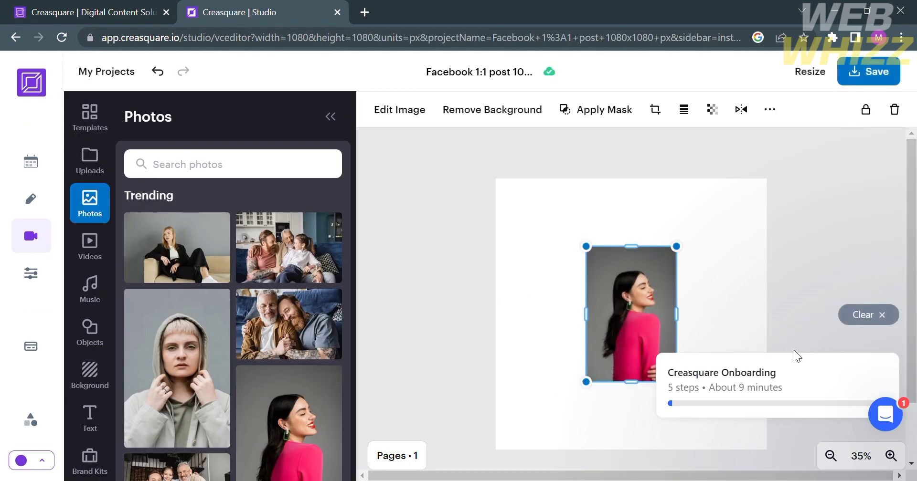
pyautogui.moveTo(839, 380); pyautogui.dragTo(875, 303)
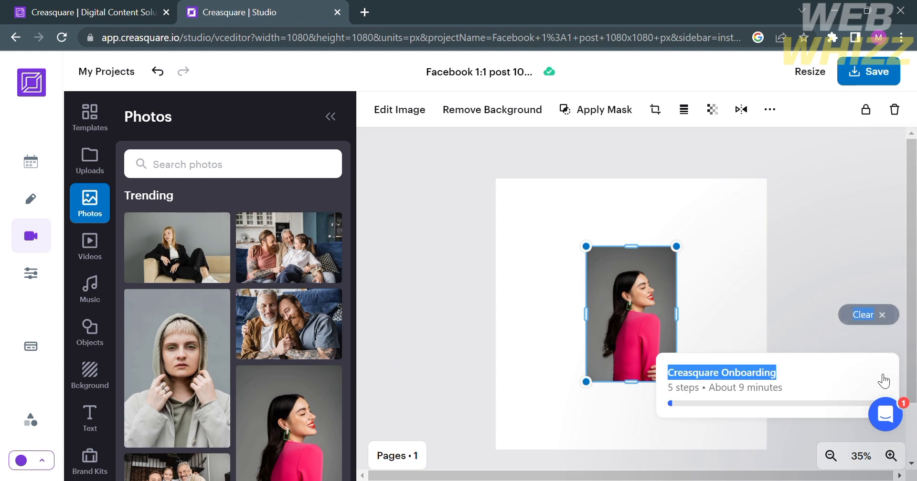
pyautogui.click(886, 319)
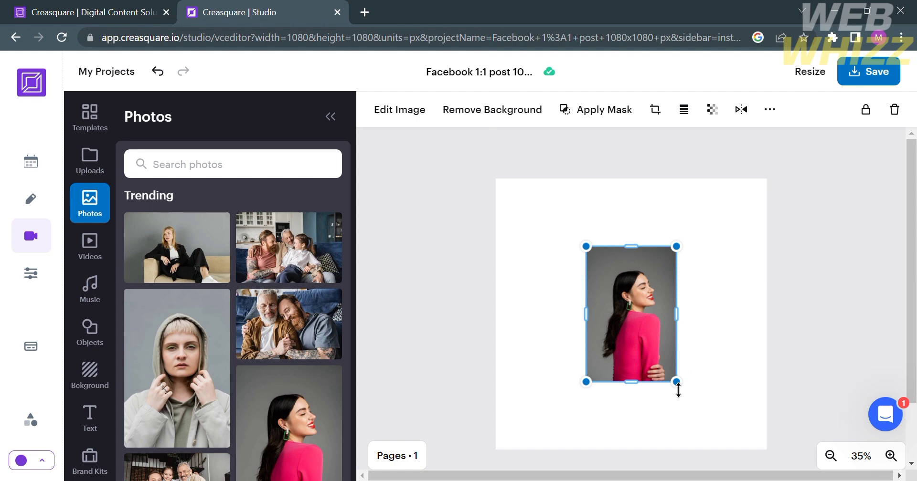
# Step: Enlarge the photo so it nearly fills the canvas height, centre it, and deselect it
pyautogui.moveTo(681, 389); pyautogui.dragTo(650, 342)
pyautogui.moveTo(711, 319); pyautogui.dragTo(738, 366)
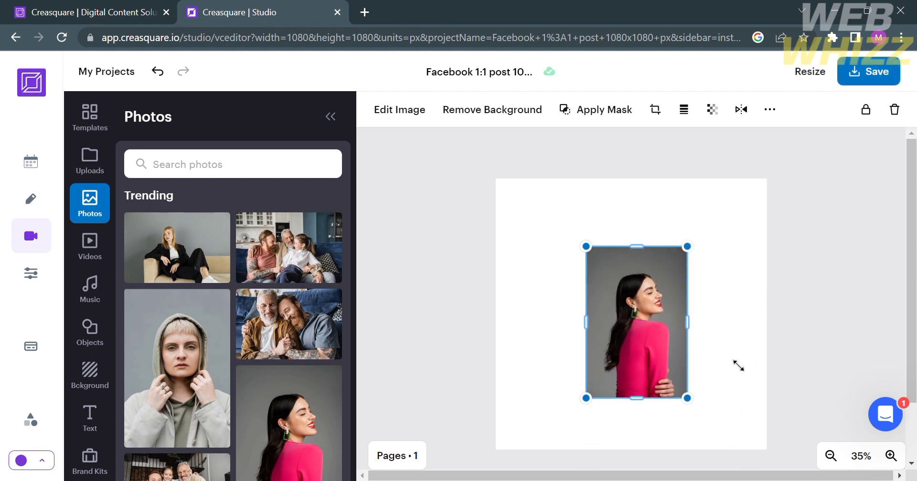
pyautogui.doubleClick(664, 335)
pyautogui.press('Escape')
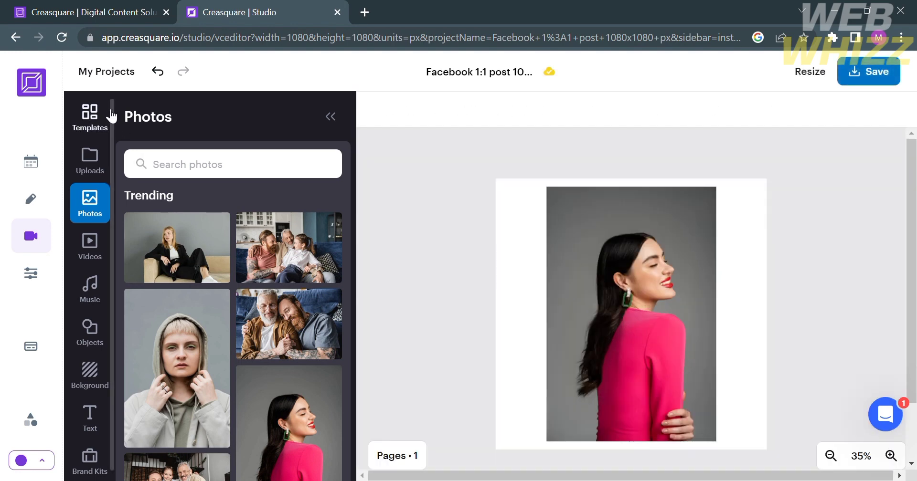
# Step: Look through the editor's Uploads, Videos, Music, Objects, Backgrounds and Text resources, and collapse the resource library
pyautogui.click(98, 159)
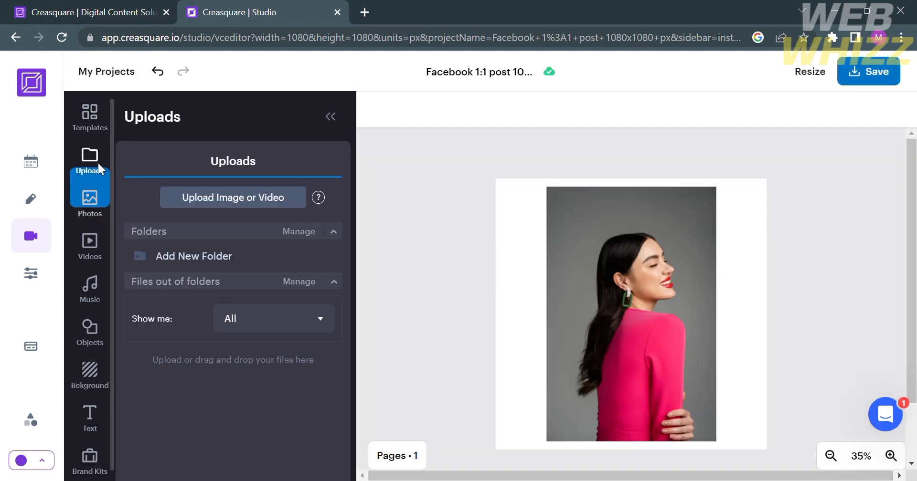
pyautogui.click(91, 254)
pyautogui.click(91, 292)
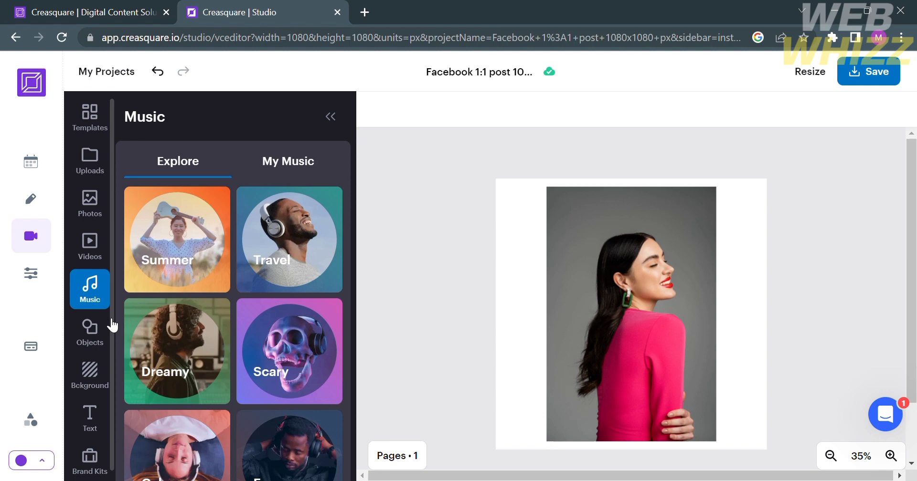
pyautogui.click(101, 329)
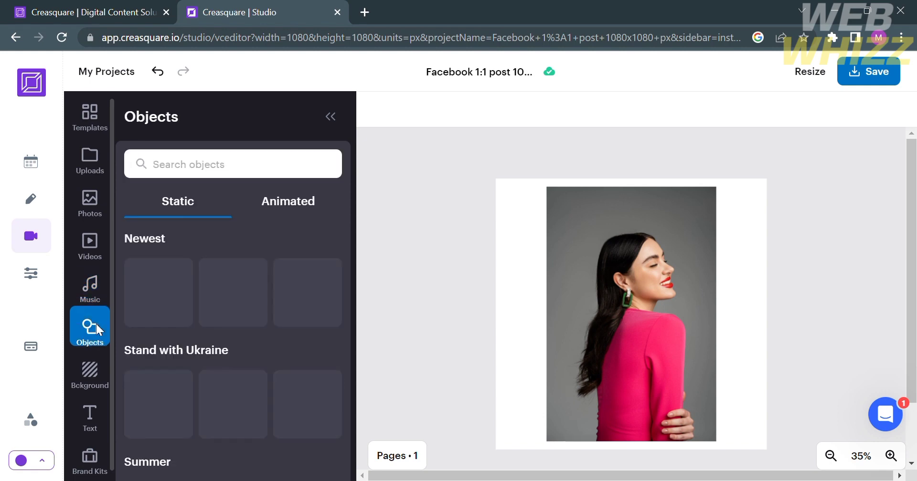
pyautogui.click(101, 370)
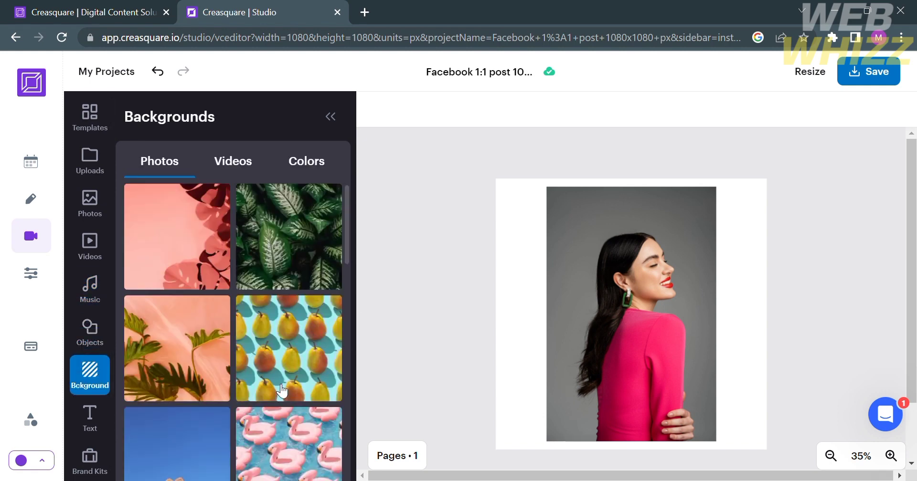
pyautogui.click(95, 420)
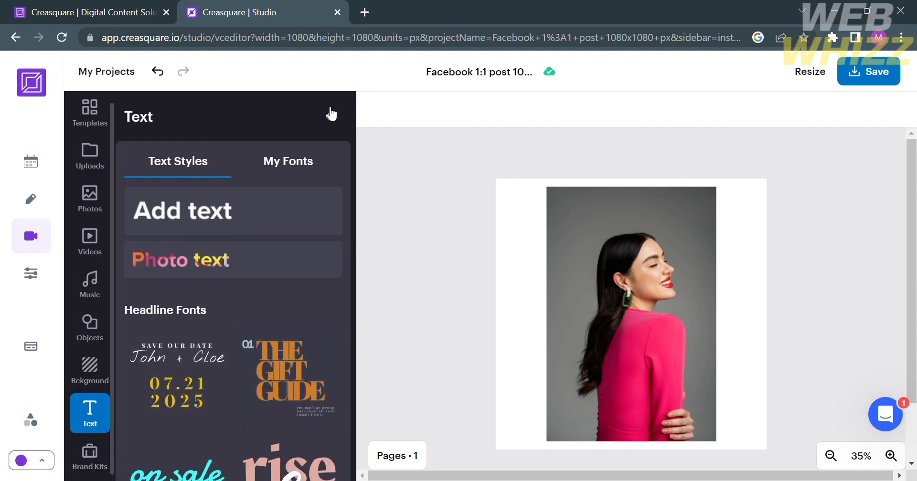
pyautogui.click(330, 115)
# Step: Remove the background from the woman's photo and download the design as an HD JPG
pyautogui.click(511, 215)
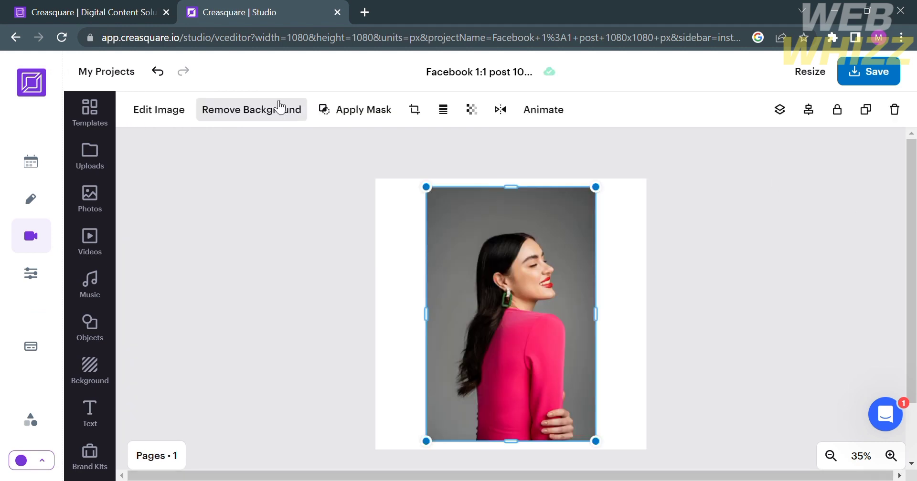
pyautogui.click(280, 108)
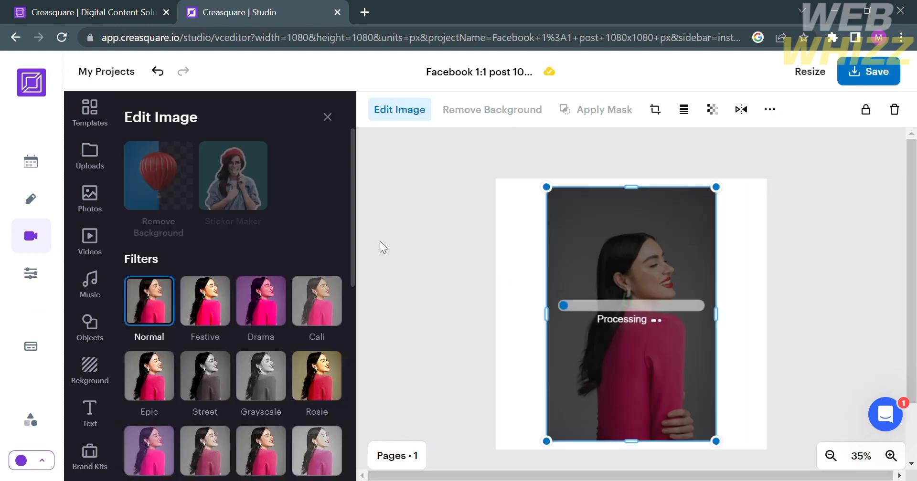
pyautogui.click(327, 117)
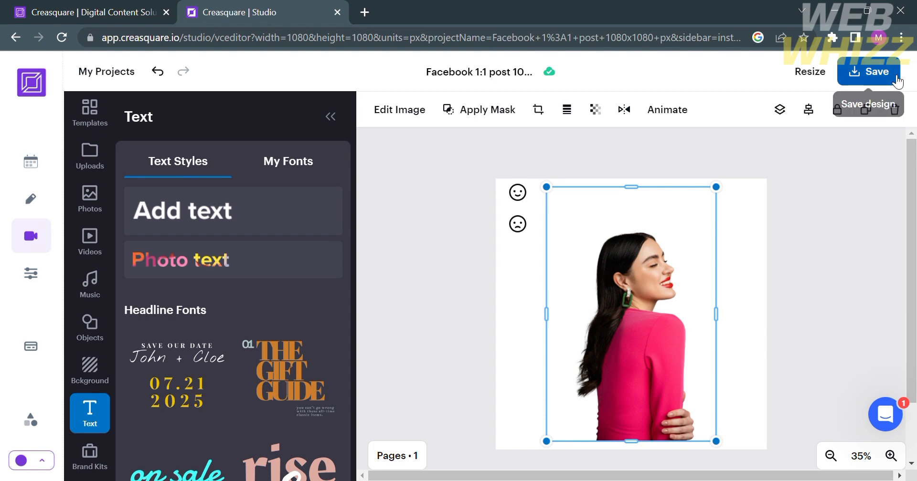
pyautogui.click(896, 80)
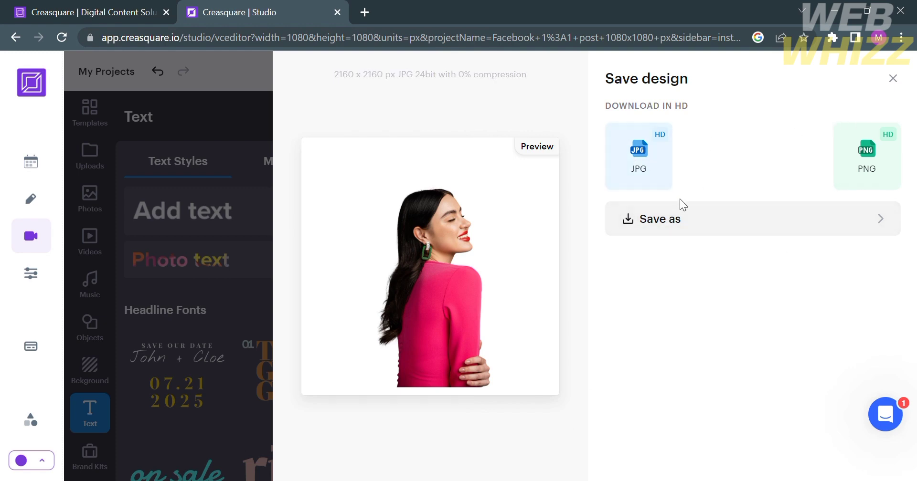
pyautogui.click(641, 162)
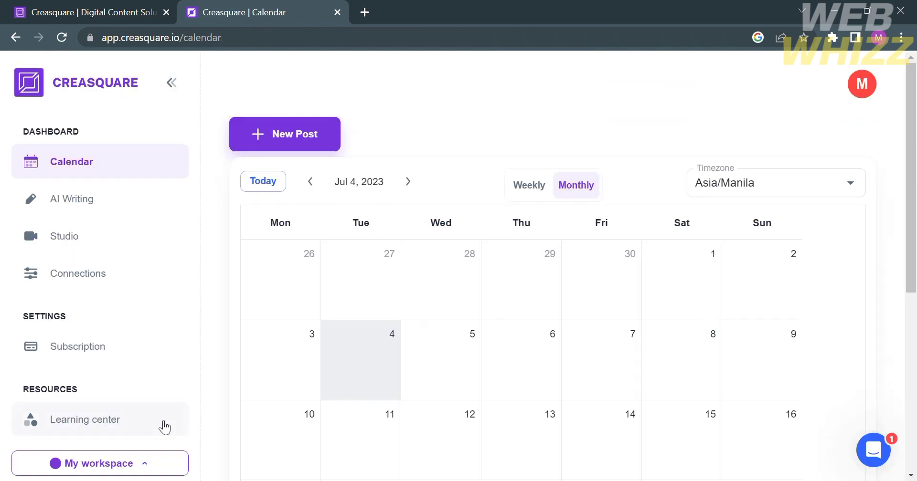
# Step: Review the monthly calendar and the workspace options, and return to the Creasquare homepage
pyautogui.scroll(-4, 164, 427)
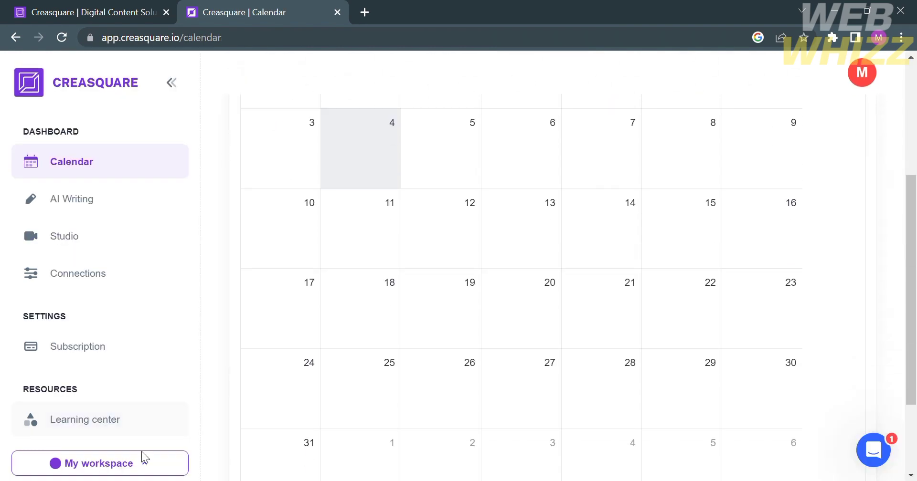
pyautogui.click(143, 470)
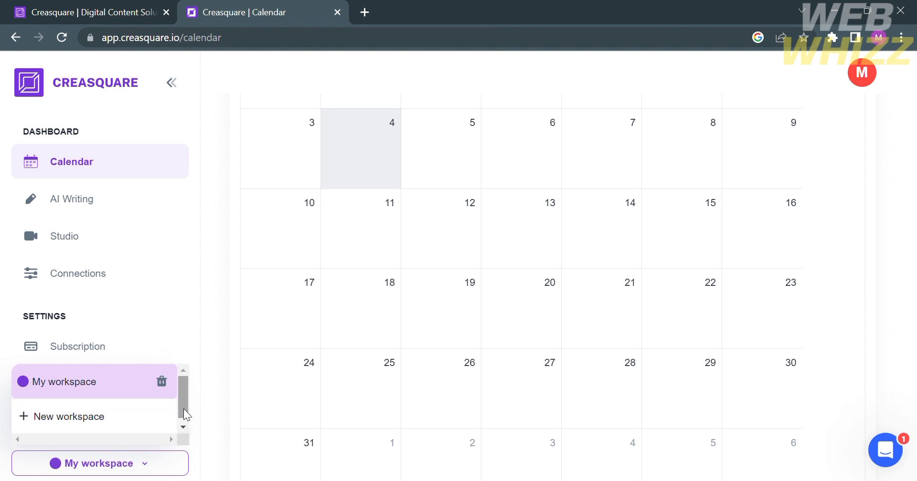
pyautogui.click(220, 361)
pyautogui.scroll(5, 220, 361)
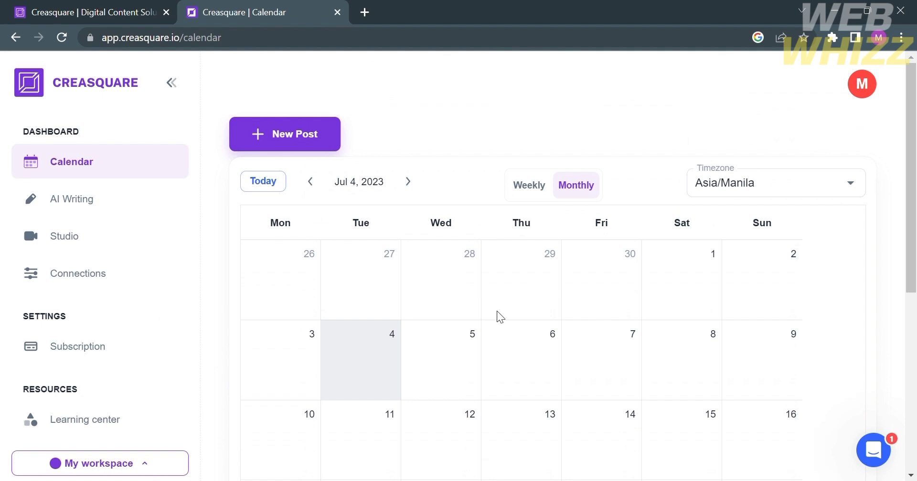
pyautogui.click(72, 7)
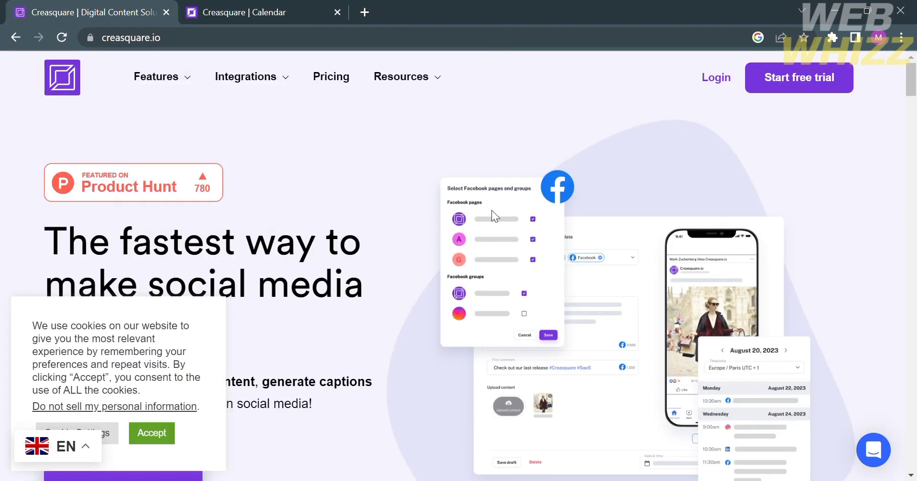